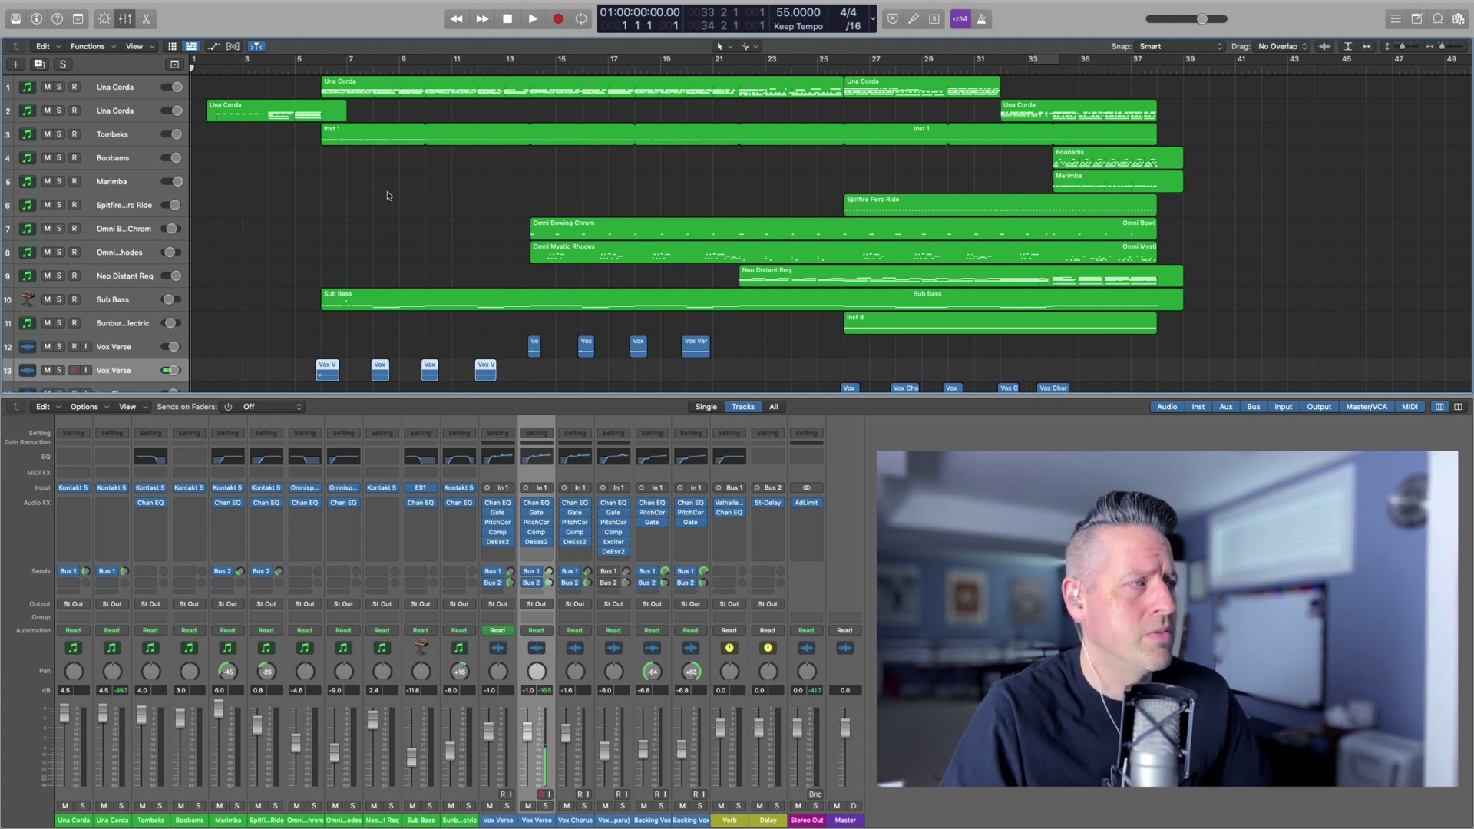
Hide the mixer and step through the percussion tracks: Tombeks, Boobams, Marimba and Spitfire Perc Ride
{"action": "key", "text": "x"}
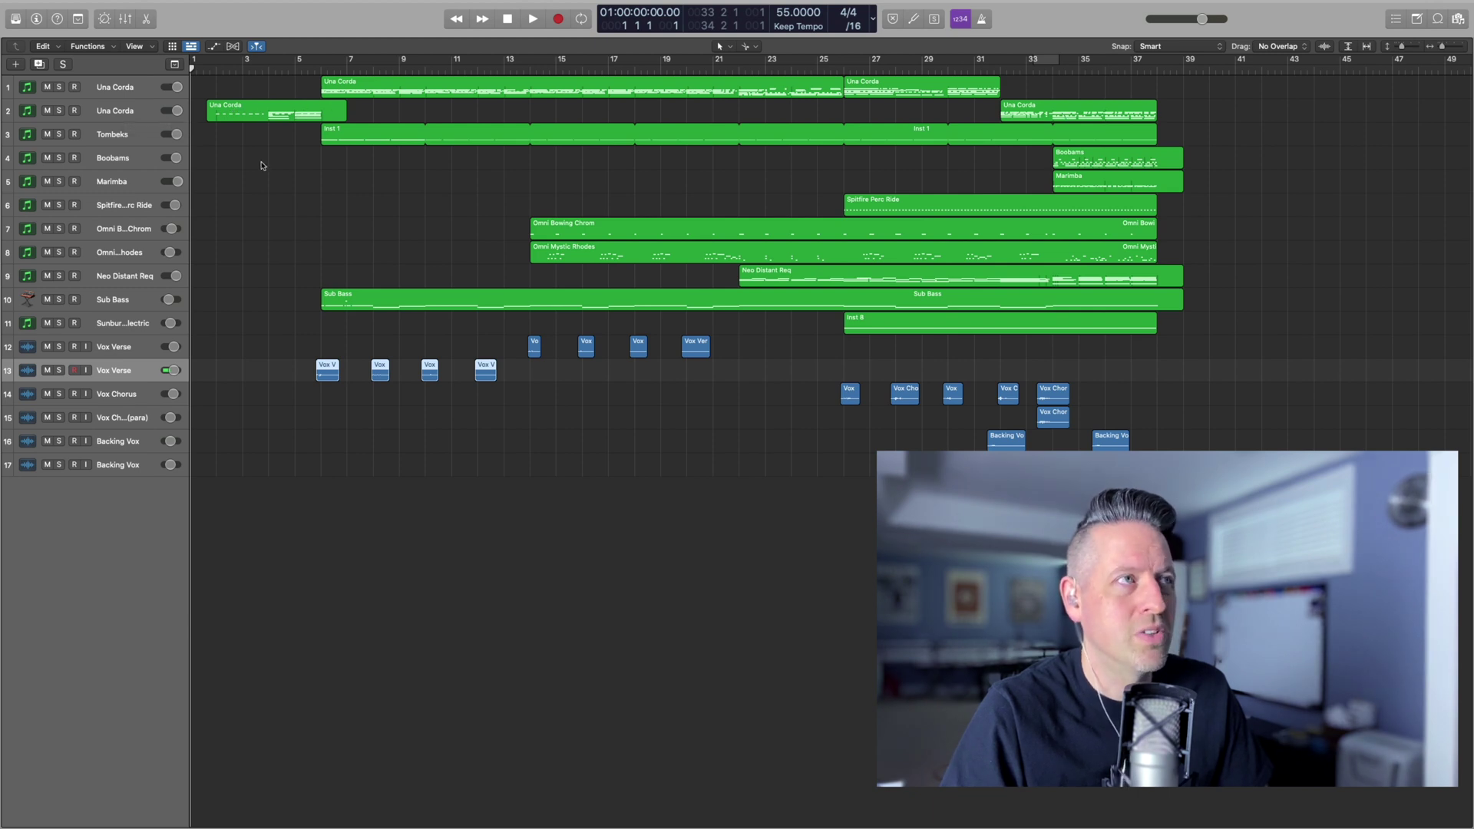
{"action": "left_click", "coordinate": [107, 136]}
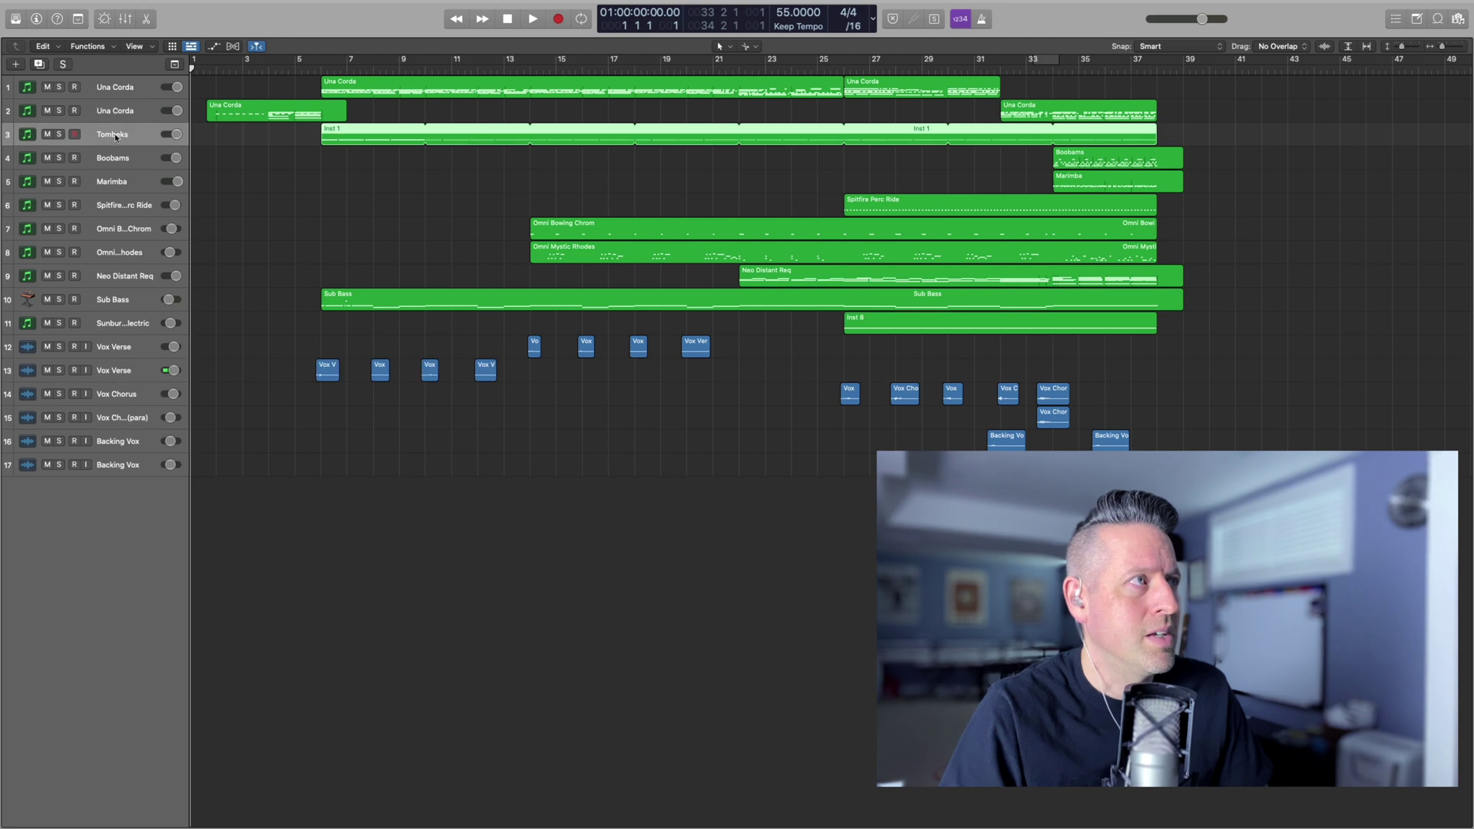
{"action": "left_click", "coordinate": [120, 160]}
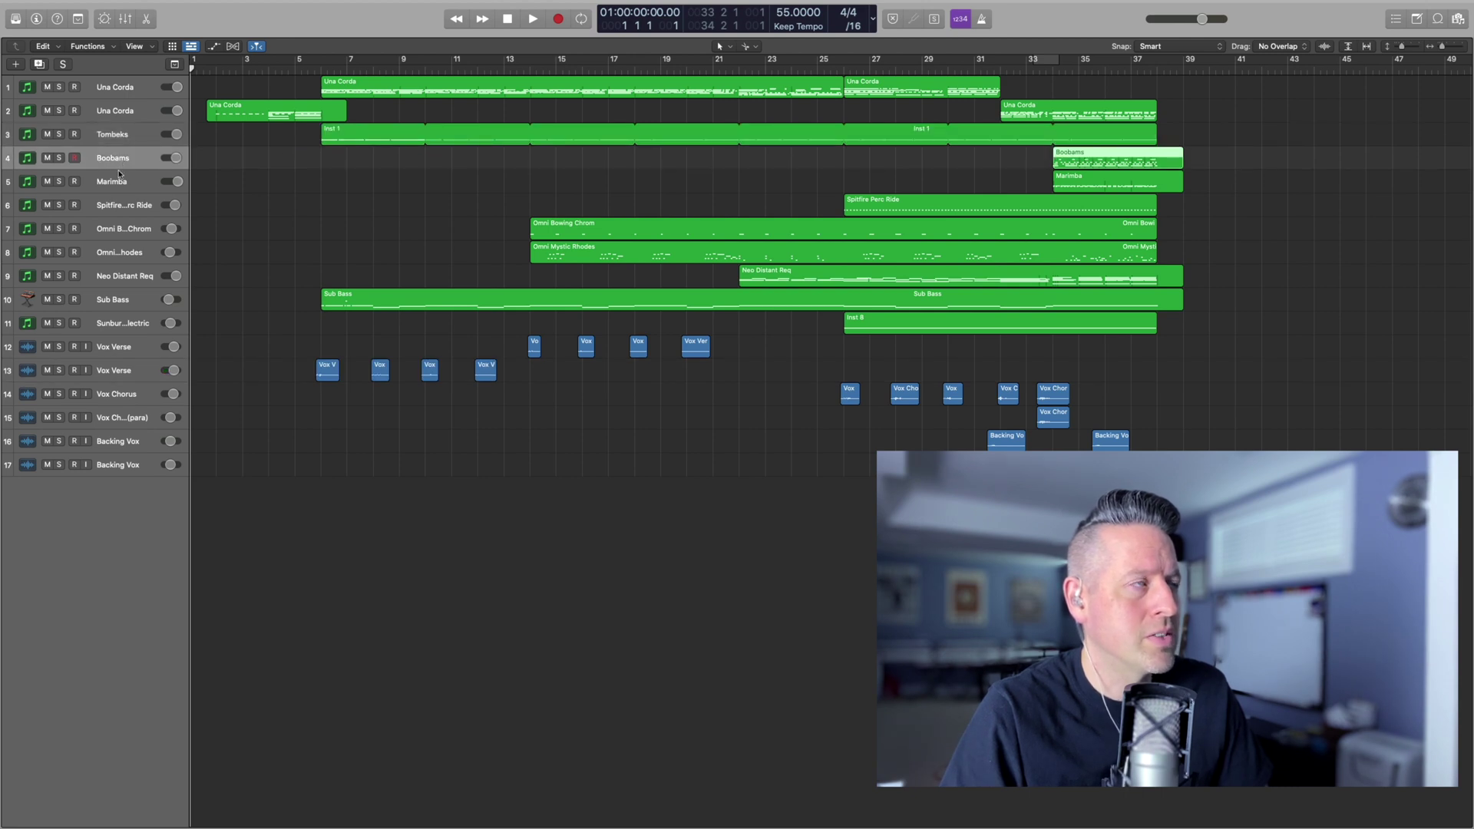
{"action": "left_click", "coordinate": [120, 181]}
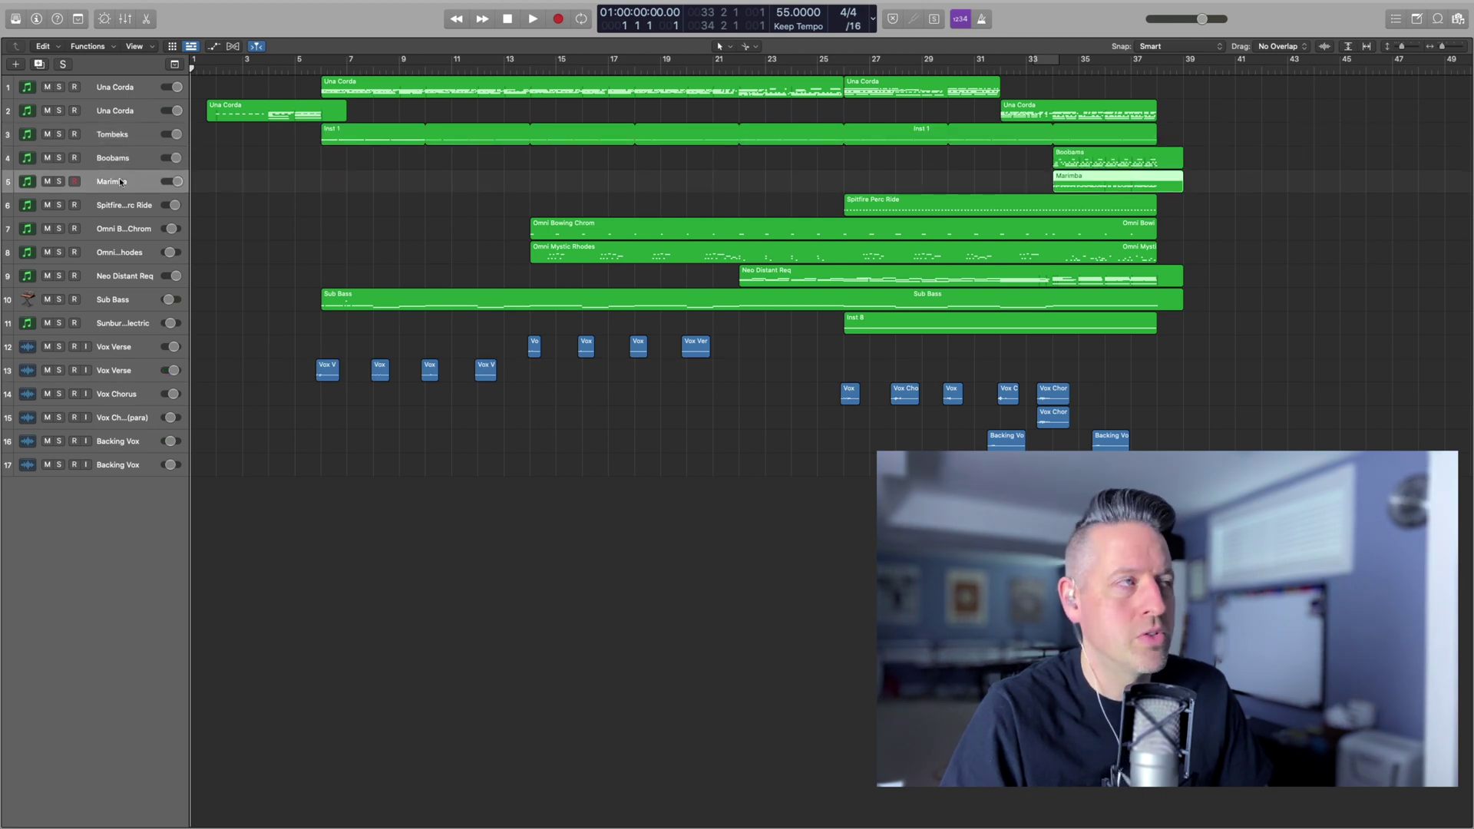
{"action": "left_click", "coordinate": [128, 208]}
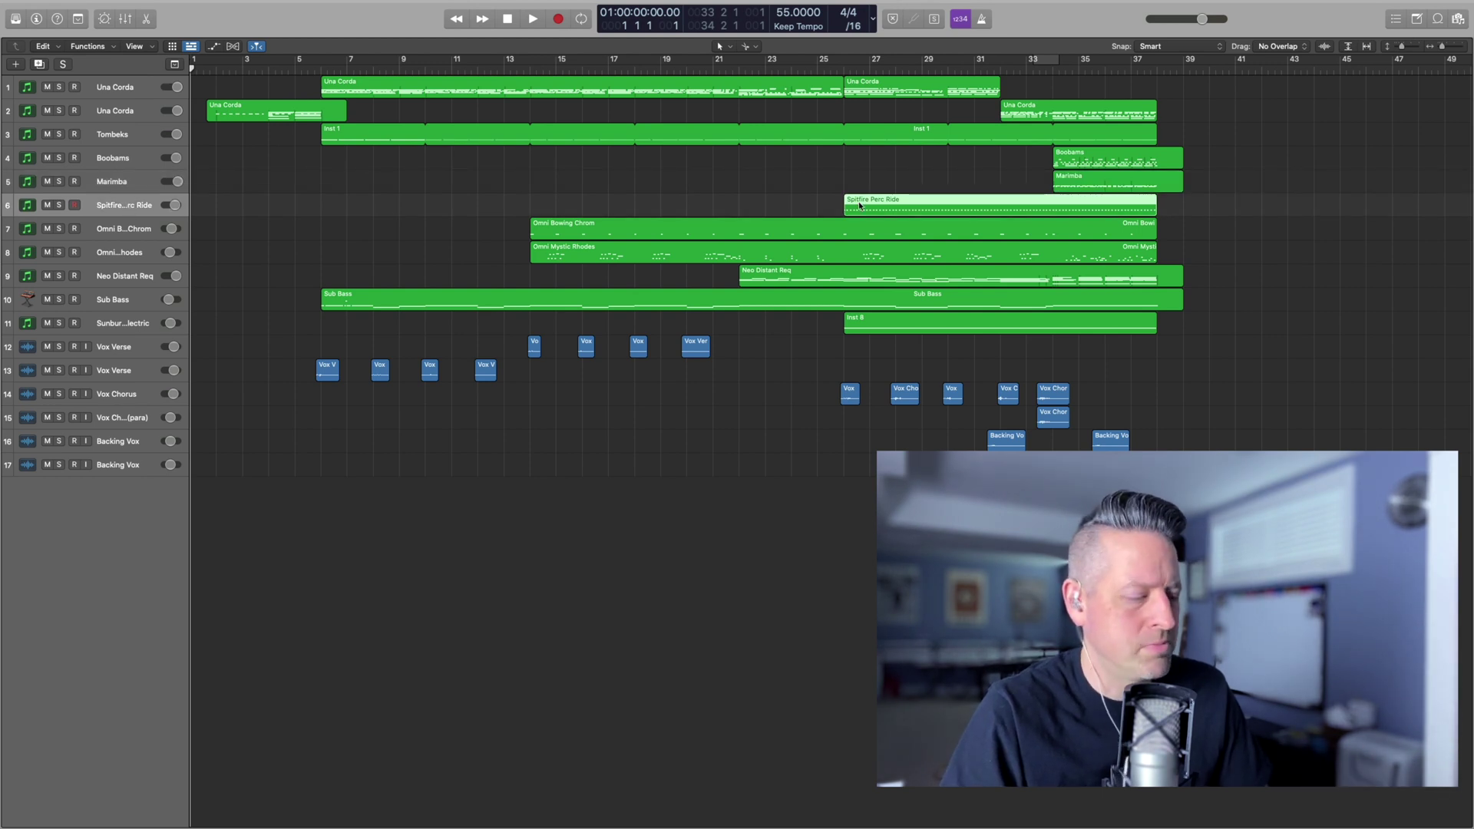
Step through the remaining instrument tracks from Omni Bowing Chrom to the electric bass, ending on the upper Vox Verse track
{"action": "left_click", "coordinate": [105, 234]}
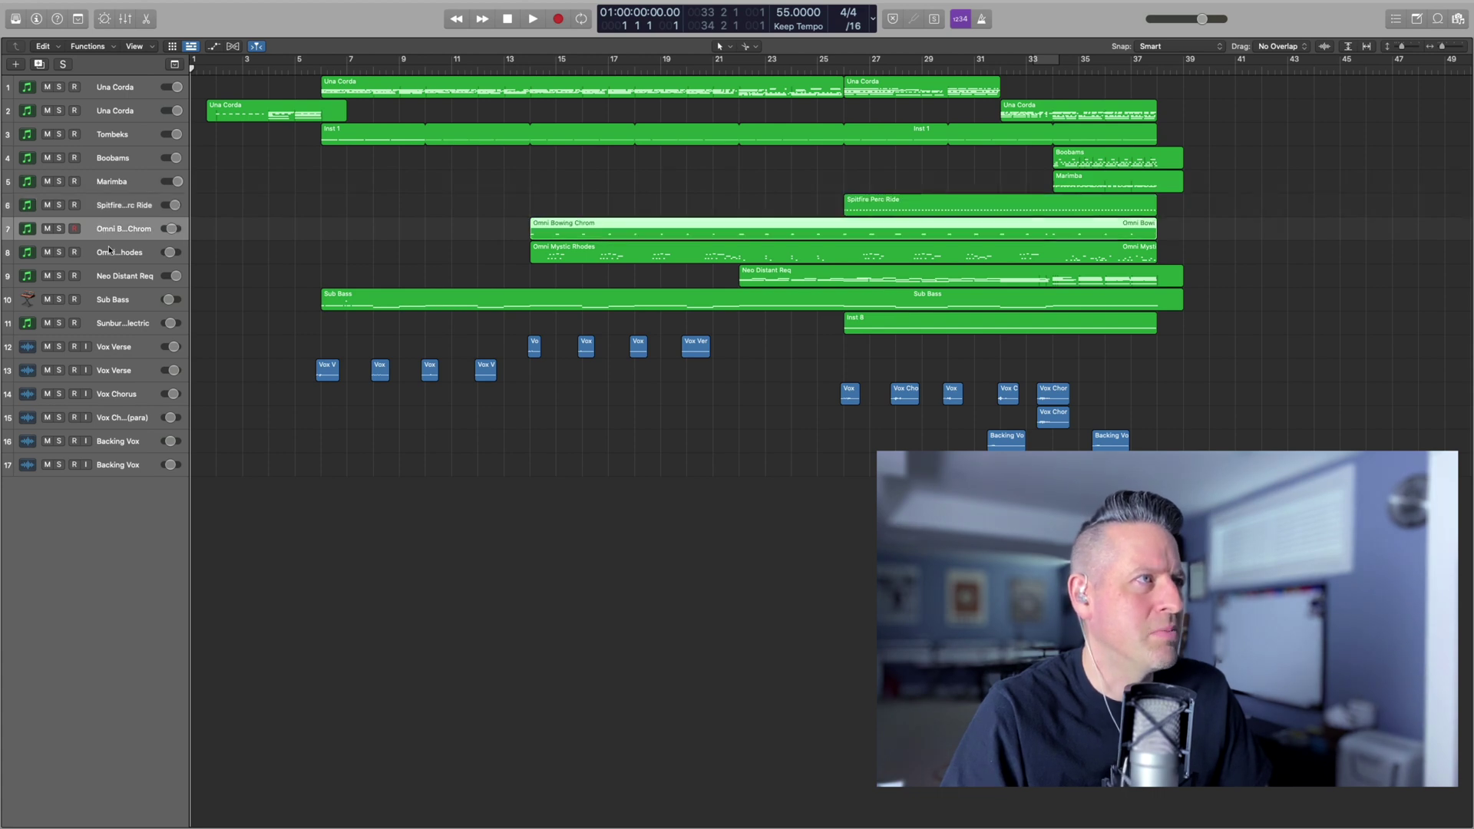
{"action": "left_click", "coordinate": [111, 250]}
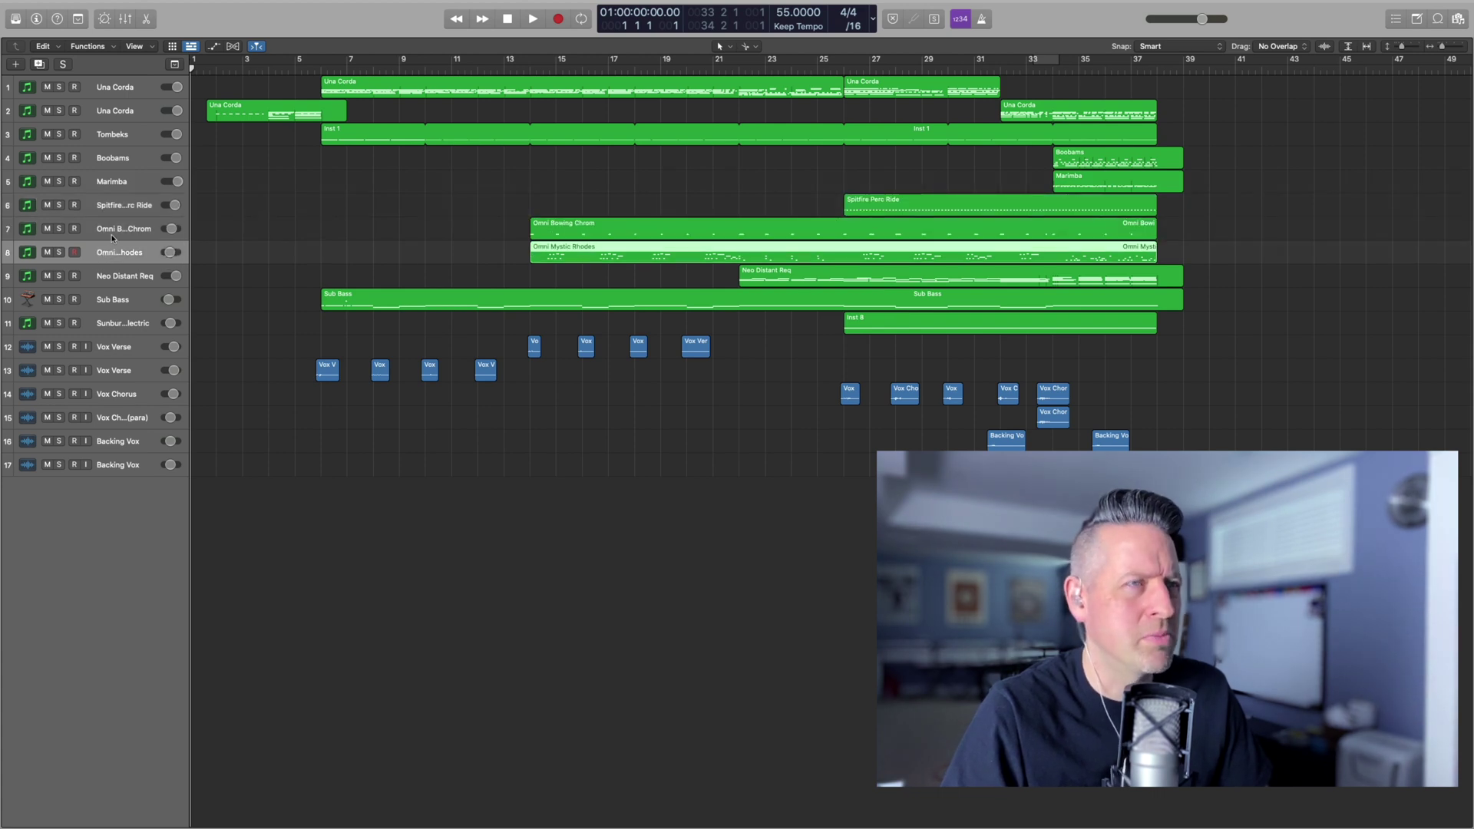
{"action": "left_click", "coordinate": [112, 275]}
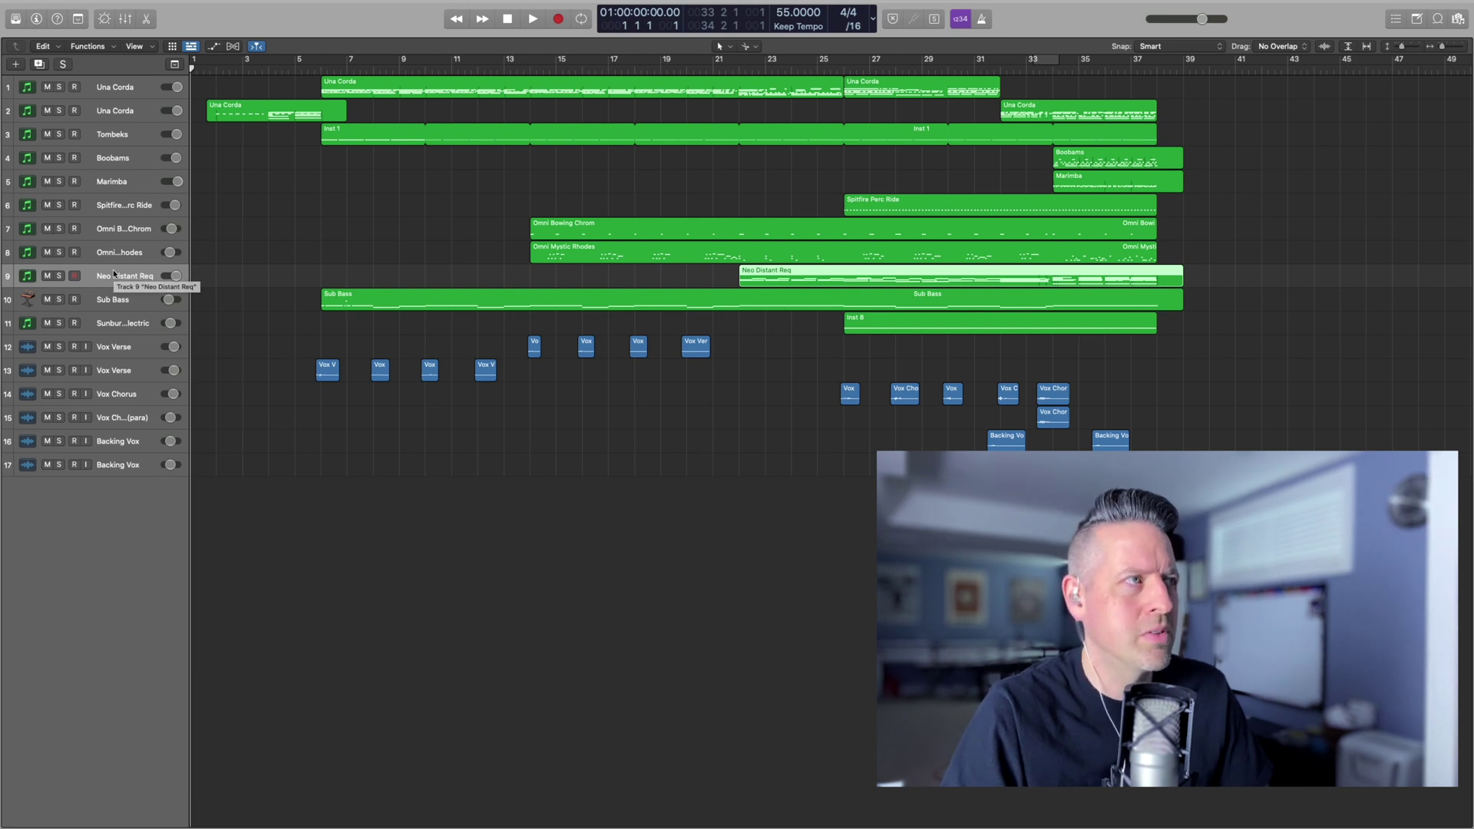
{"action": "left_click", "coordinate": [113, 300]}
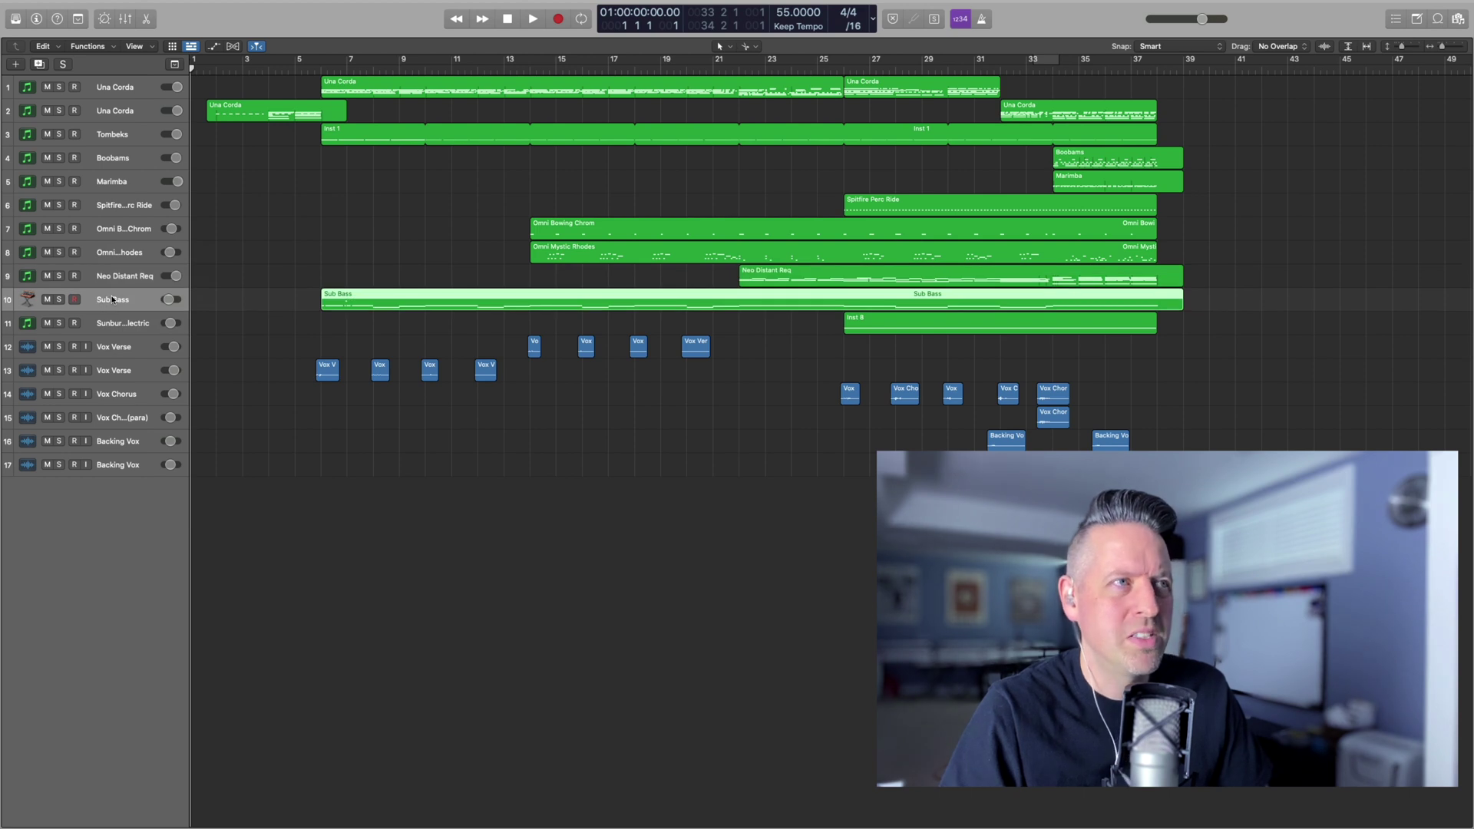
{"action": "scroll", "coordinate": [118, 324], "scroll_direction": "left", "scroll_amount": 1}
{"action": "left_click", "coordinate": [117, 324]}
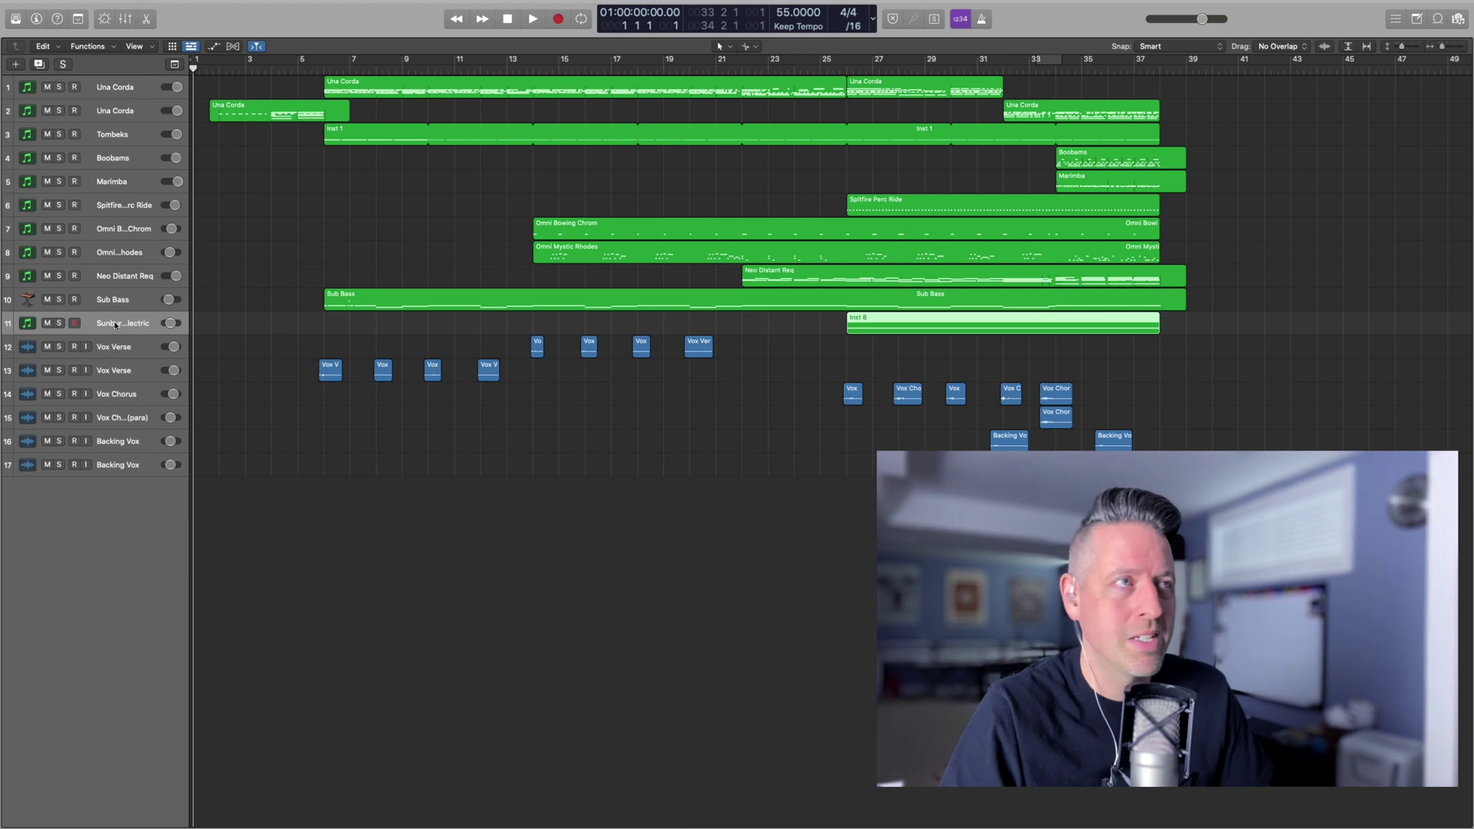
{"action": "left_click", "coordinate": [143, 347]}
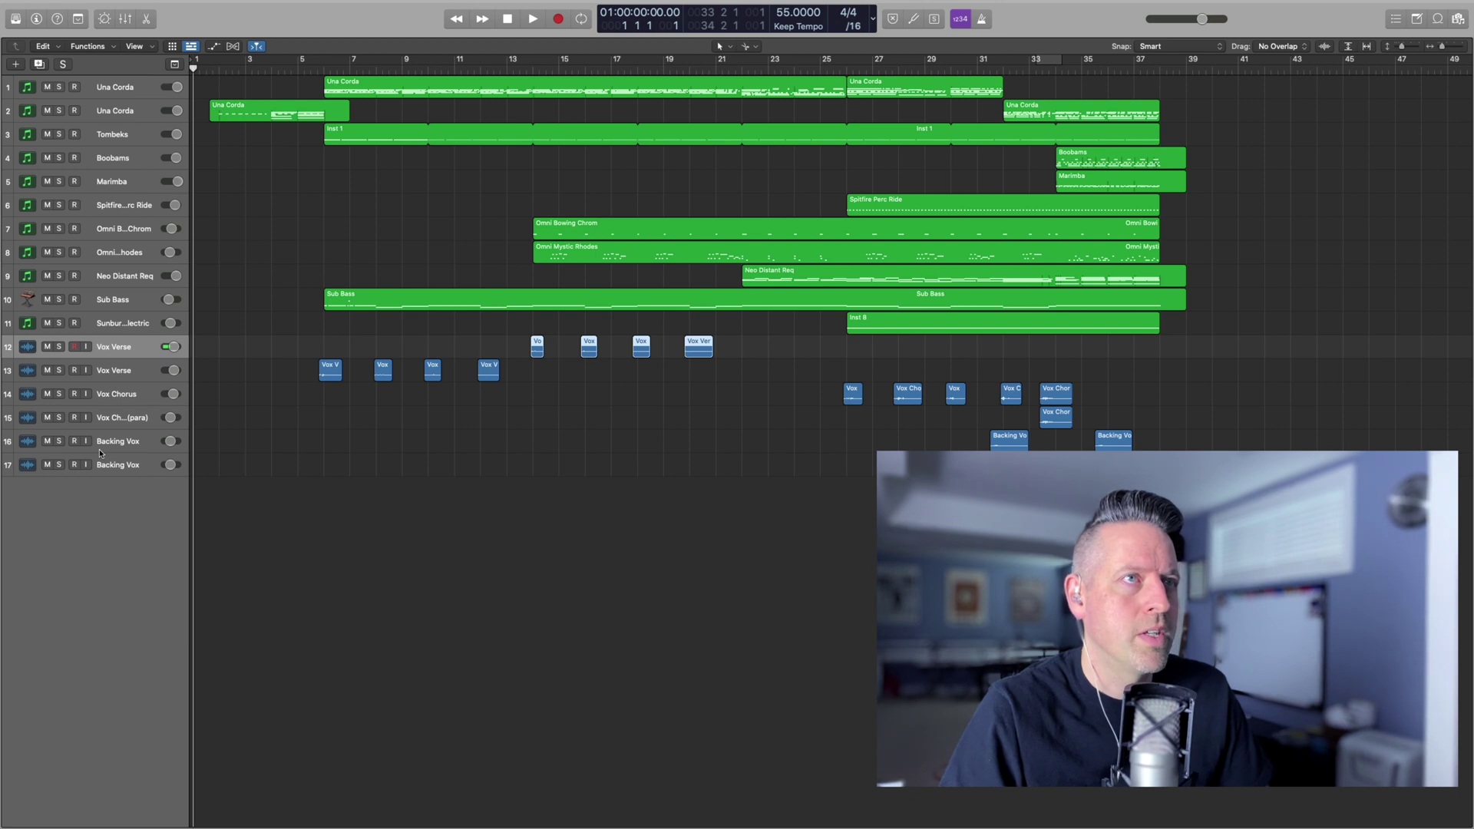
Show the mixer and set the decay of the Verb channel's ValhallaRoom reverb to 2.92 s
{"action": "key", "text": "x"}
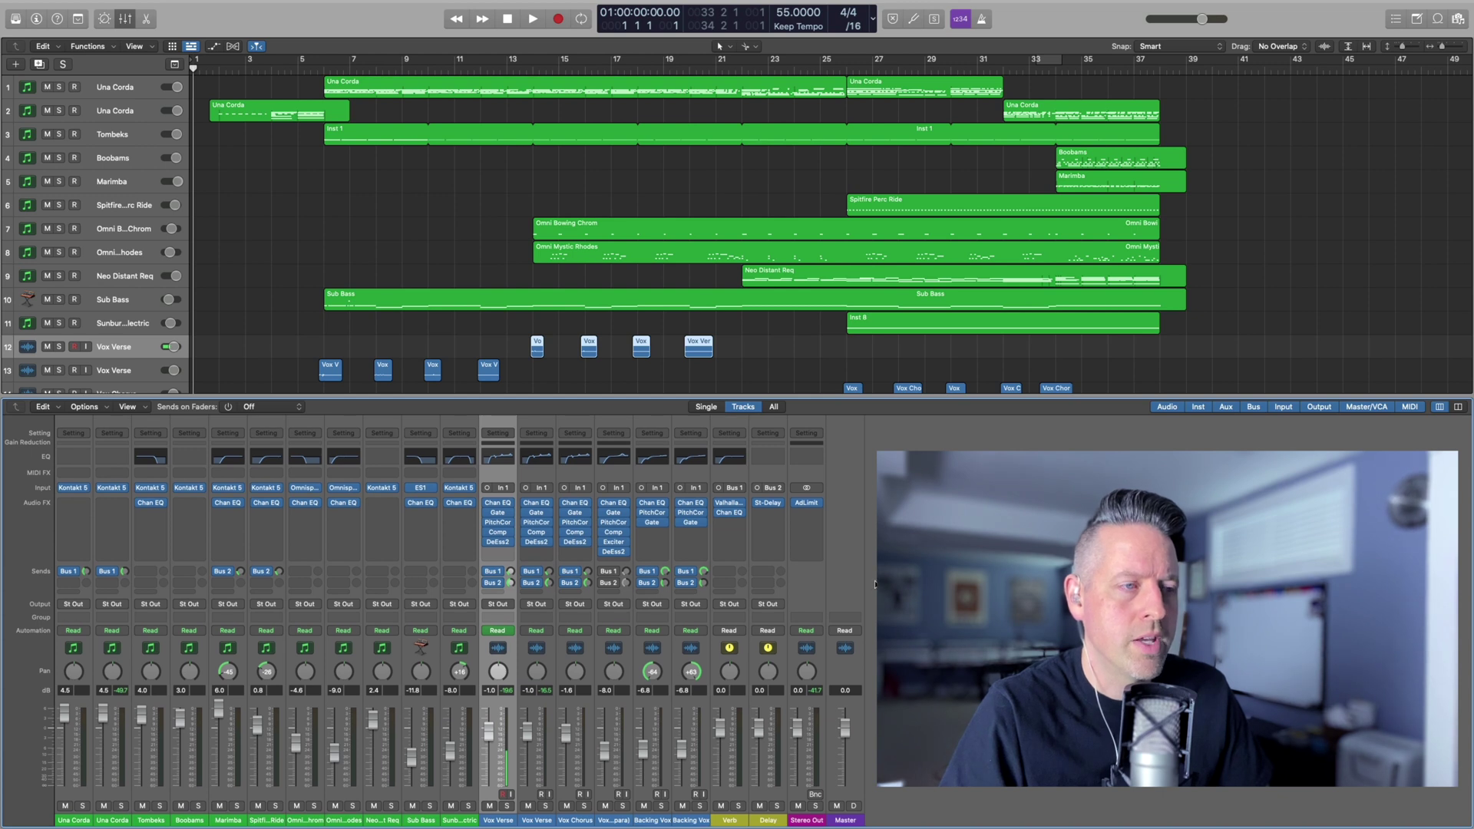
{"action": "left_click", "coordinate": [733, 507]}
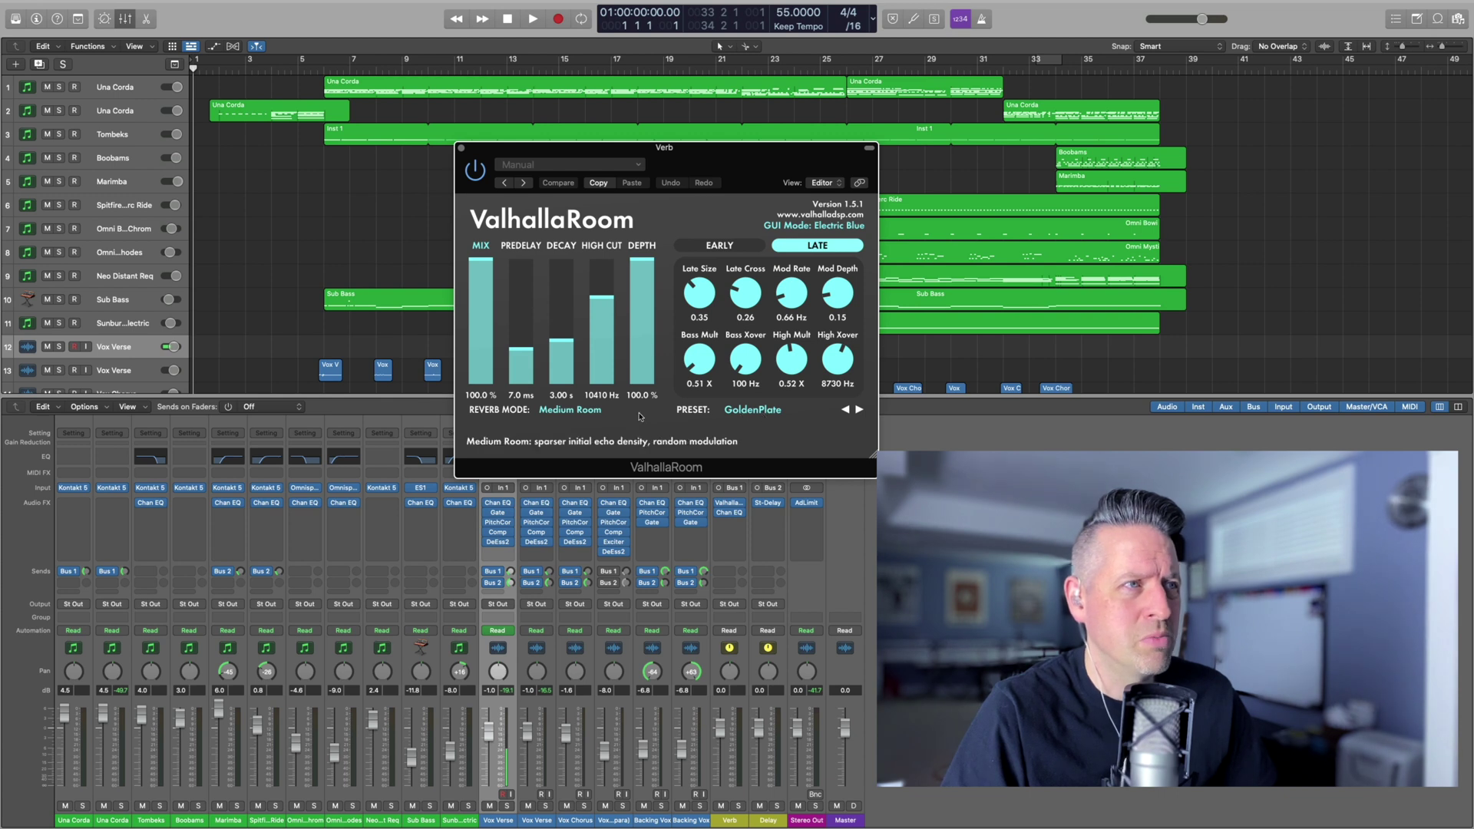
{"action": "scroll", "coordinate": [561, 340], "scroll_direction": "down", "scroll_amount": 1}
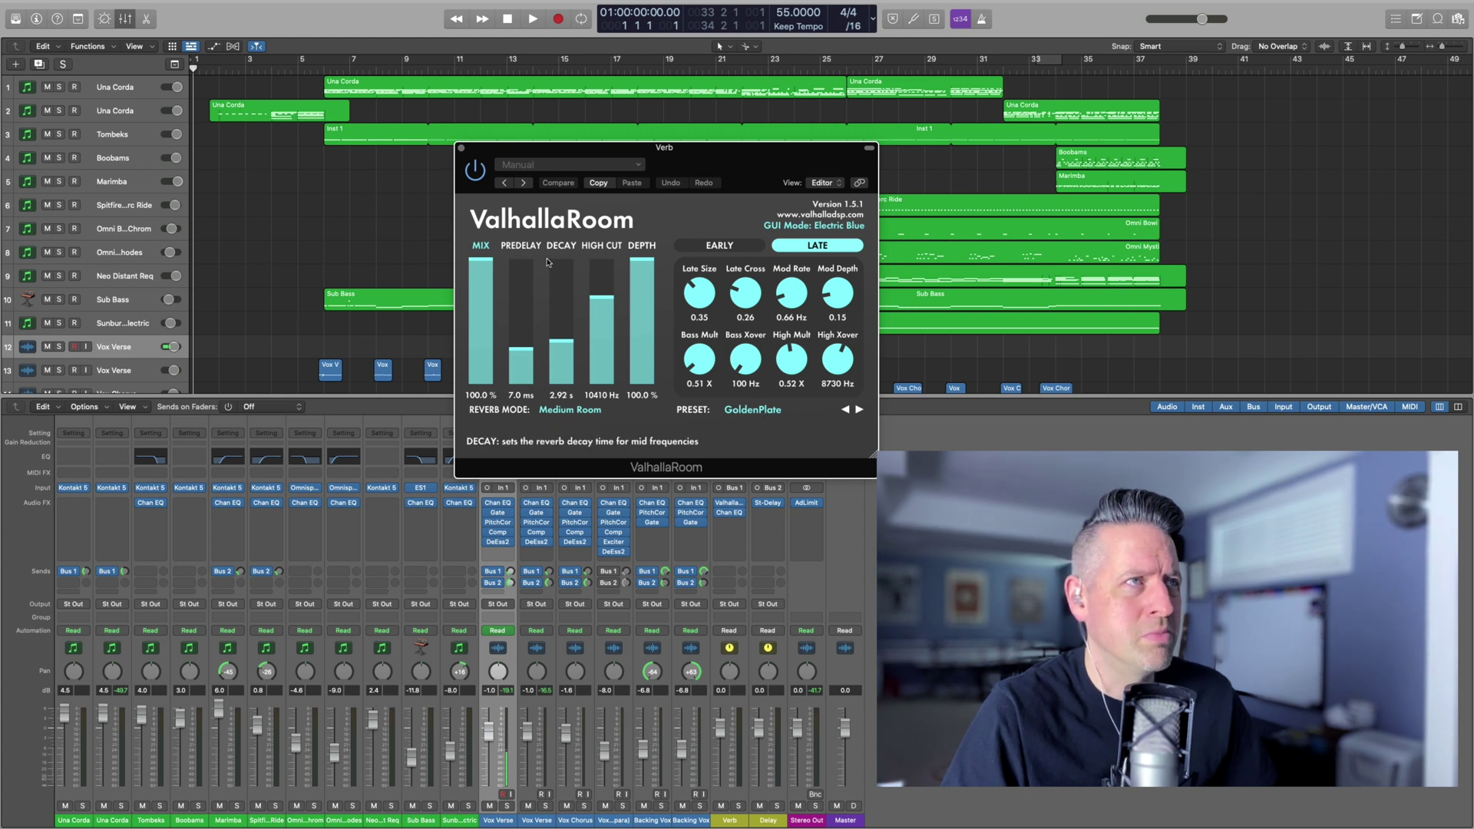
{"action": "left_click", "coordinate": [460, 149]}
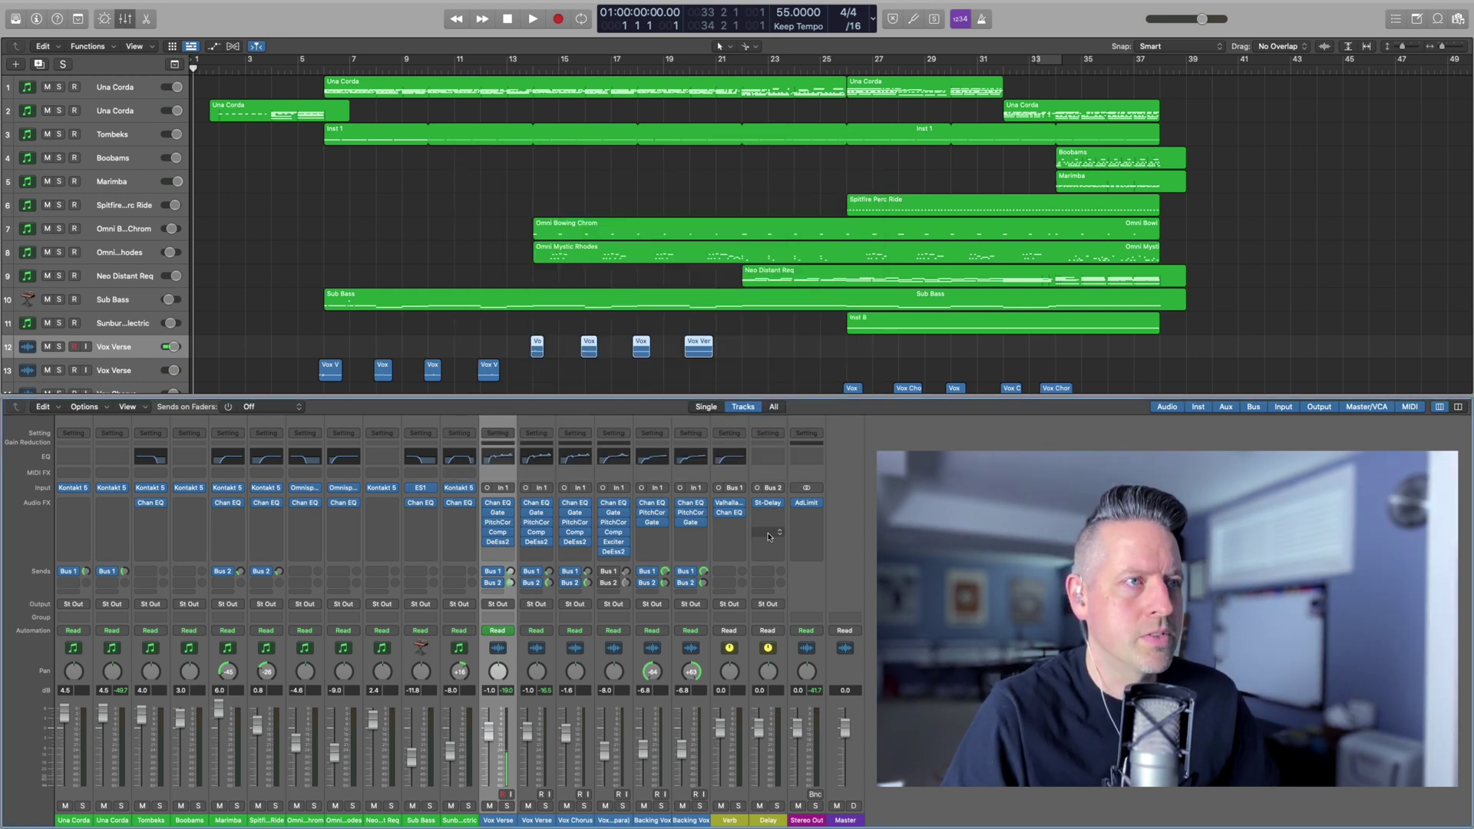
Review the Stereo Delay settings on the Delay channel and close the plug-in
{"action": "left_click", "coordinate": [731, 516]}
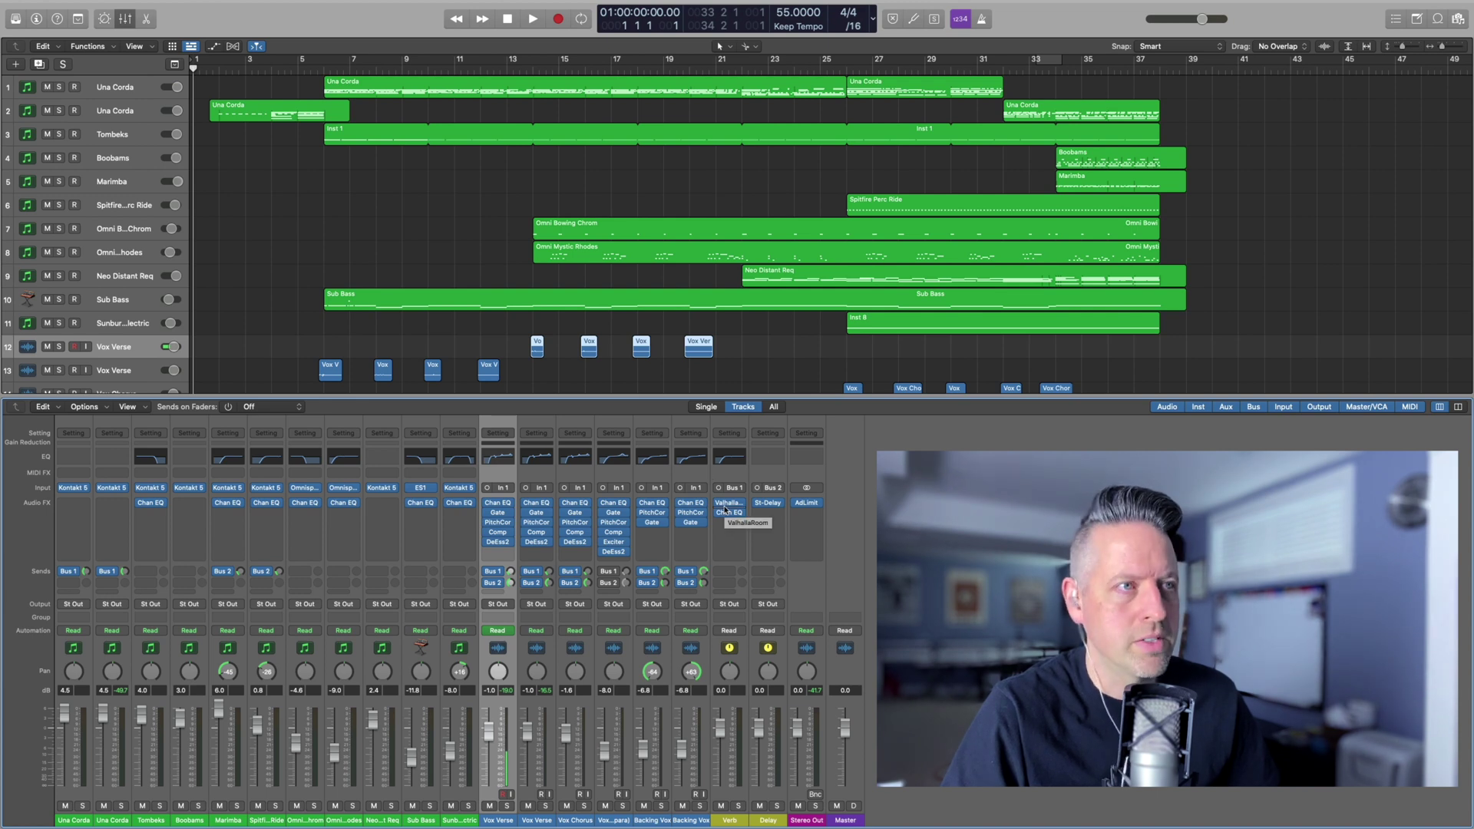
{"action": "left_click", "coordinate": [770, 504]}
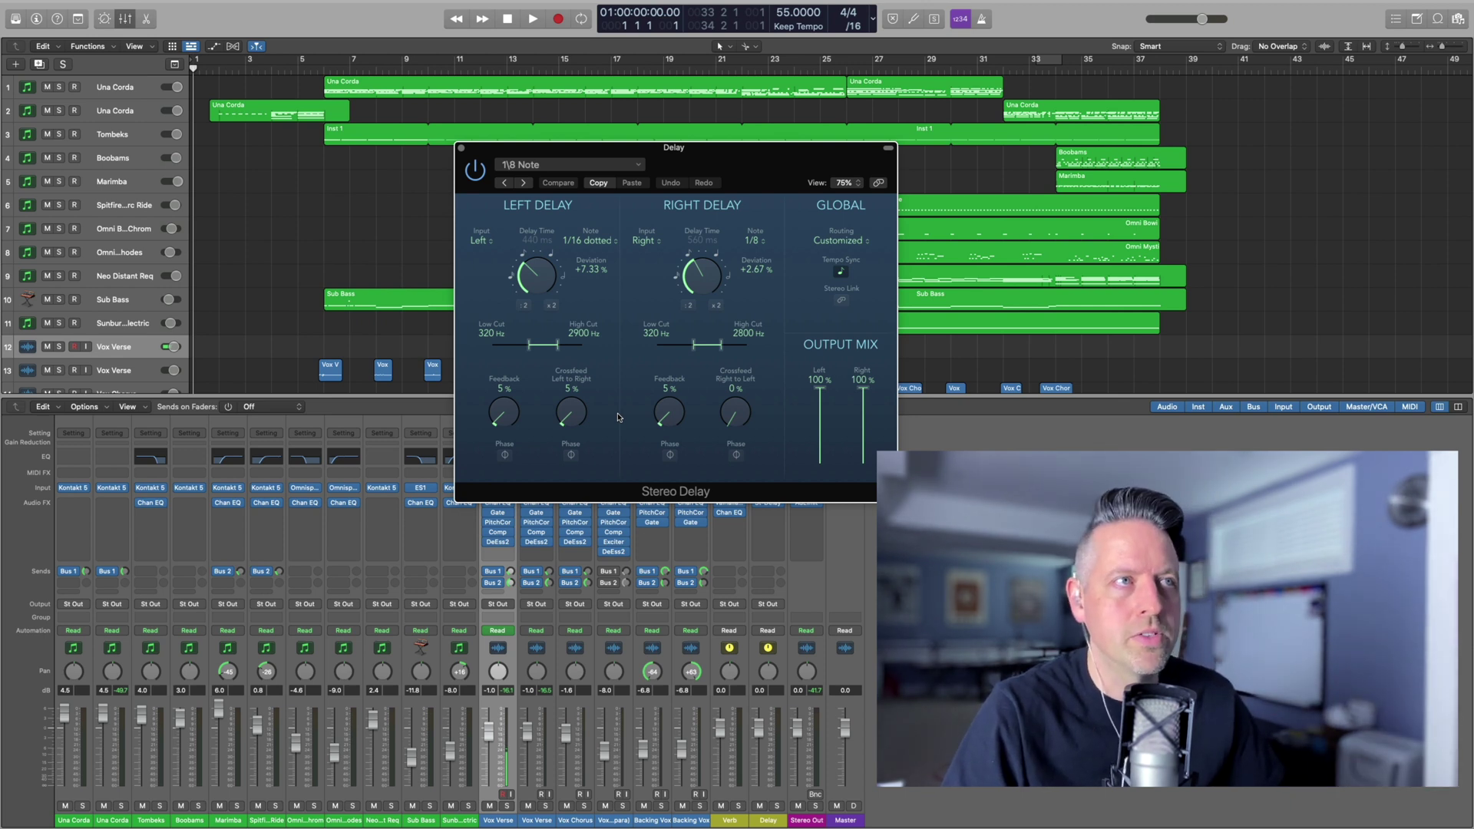
{"action": "left_click", "coordinate": [461, 147]}
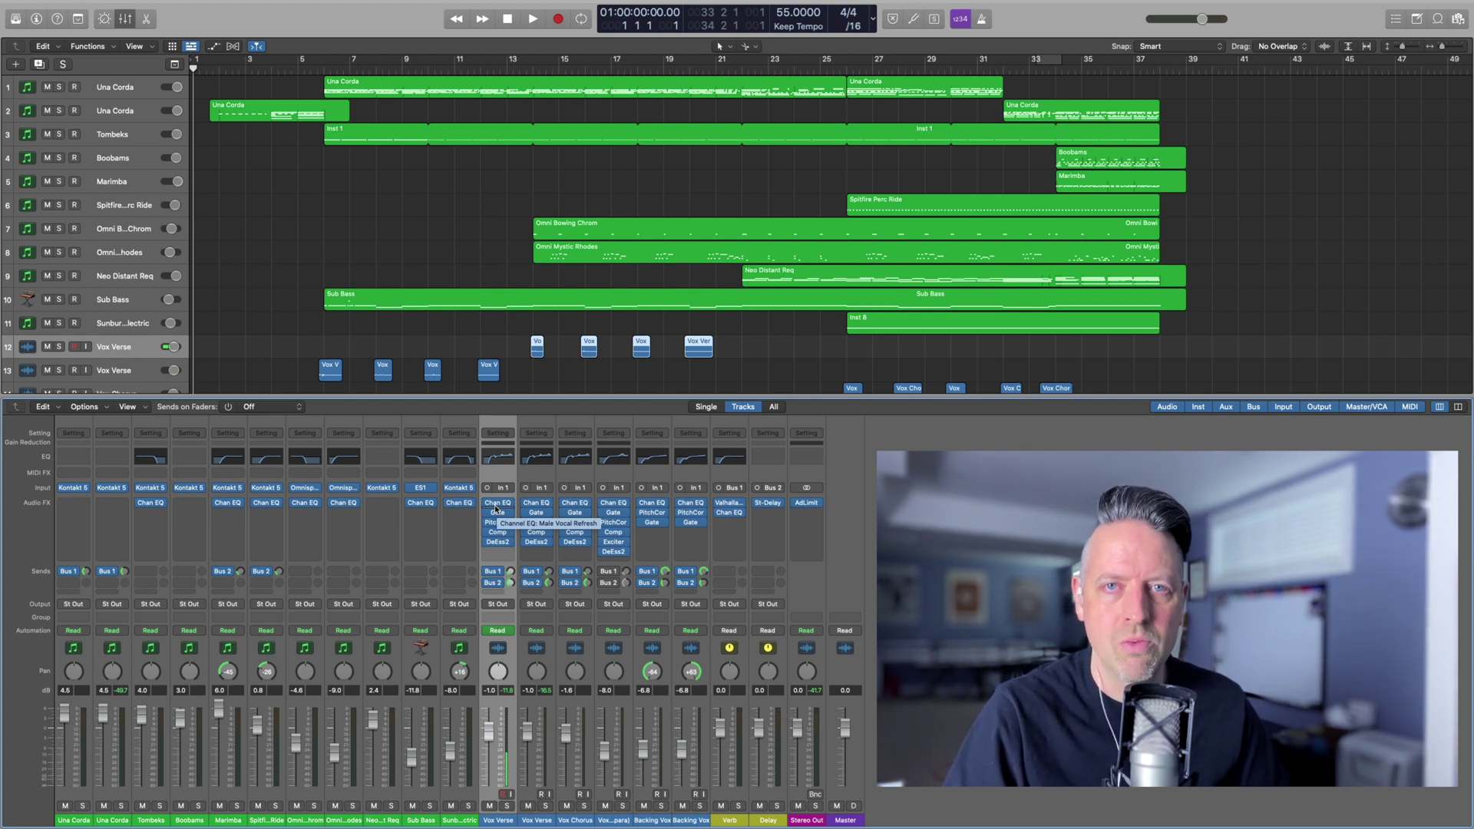
Review the Channel EQ curve with the Male Vocal Refresh preset on the upper Vox Verse track (track 12)
{"action": "mouse_move", "coordinate": [498, 509]}
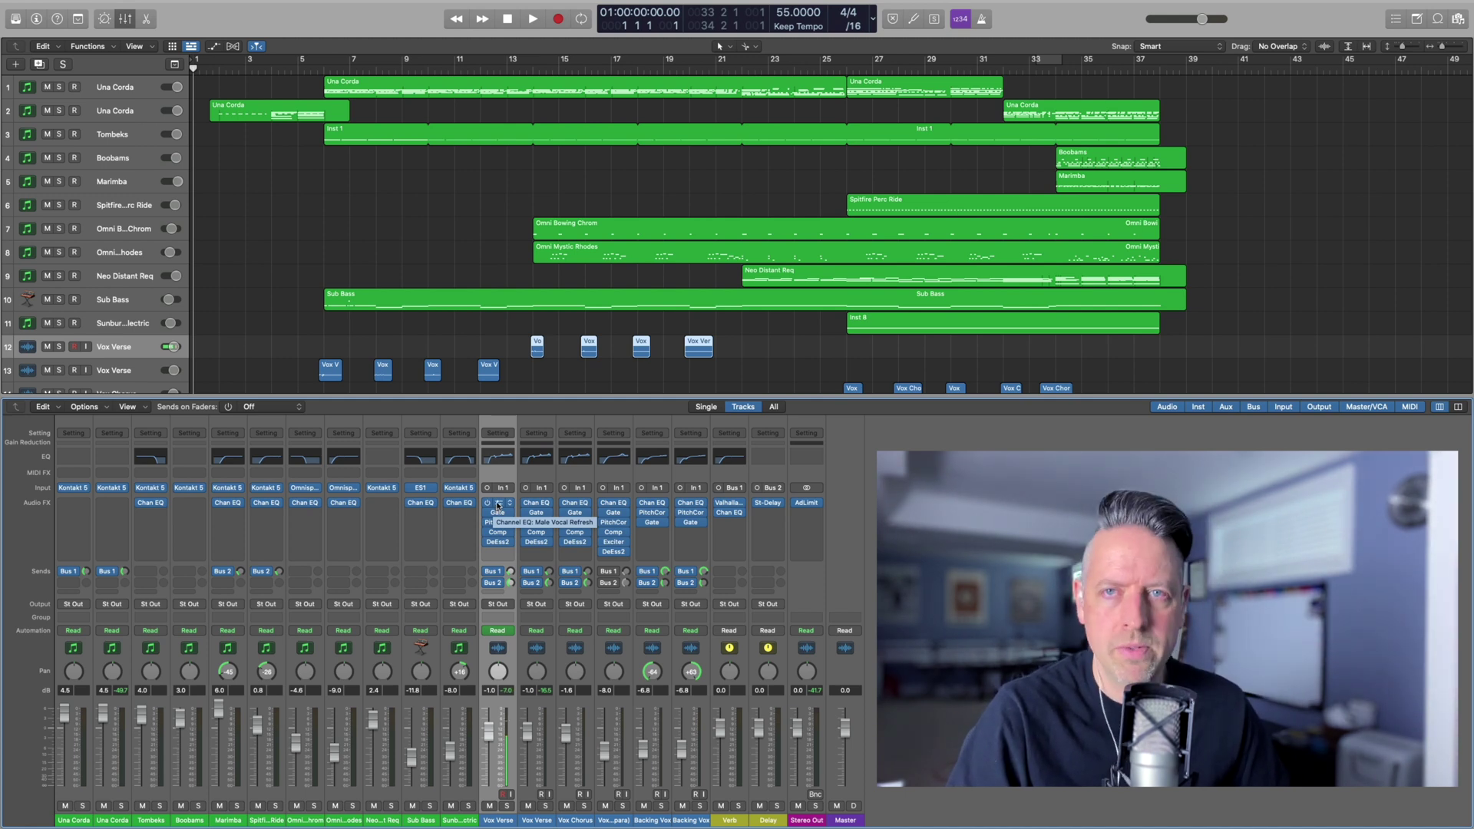
{"action": "left_click", "coordinate": [497, 506]}
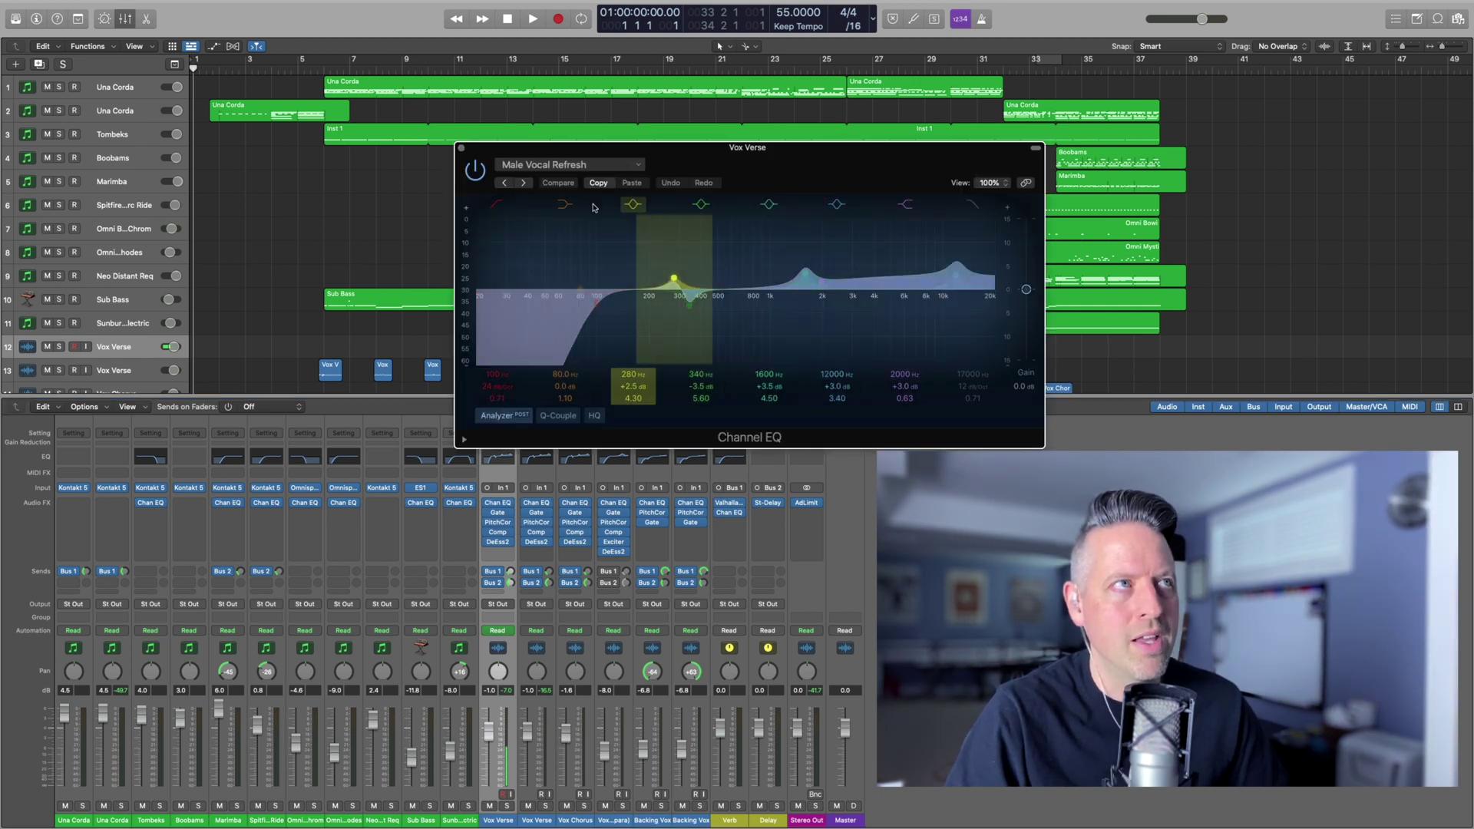
{"action": "left_click", "coordinate": [461, 148]}
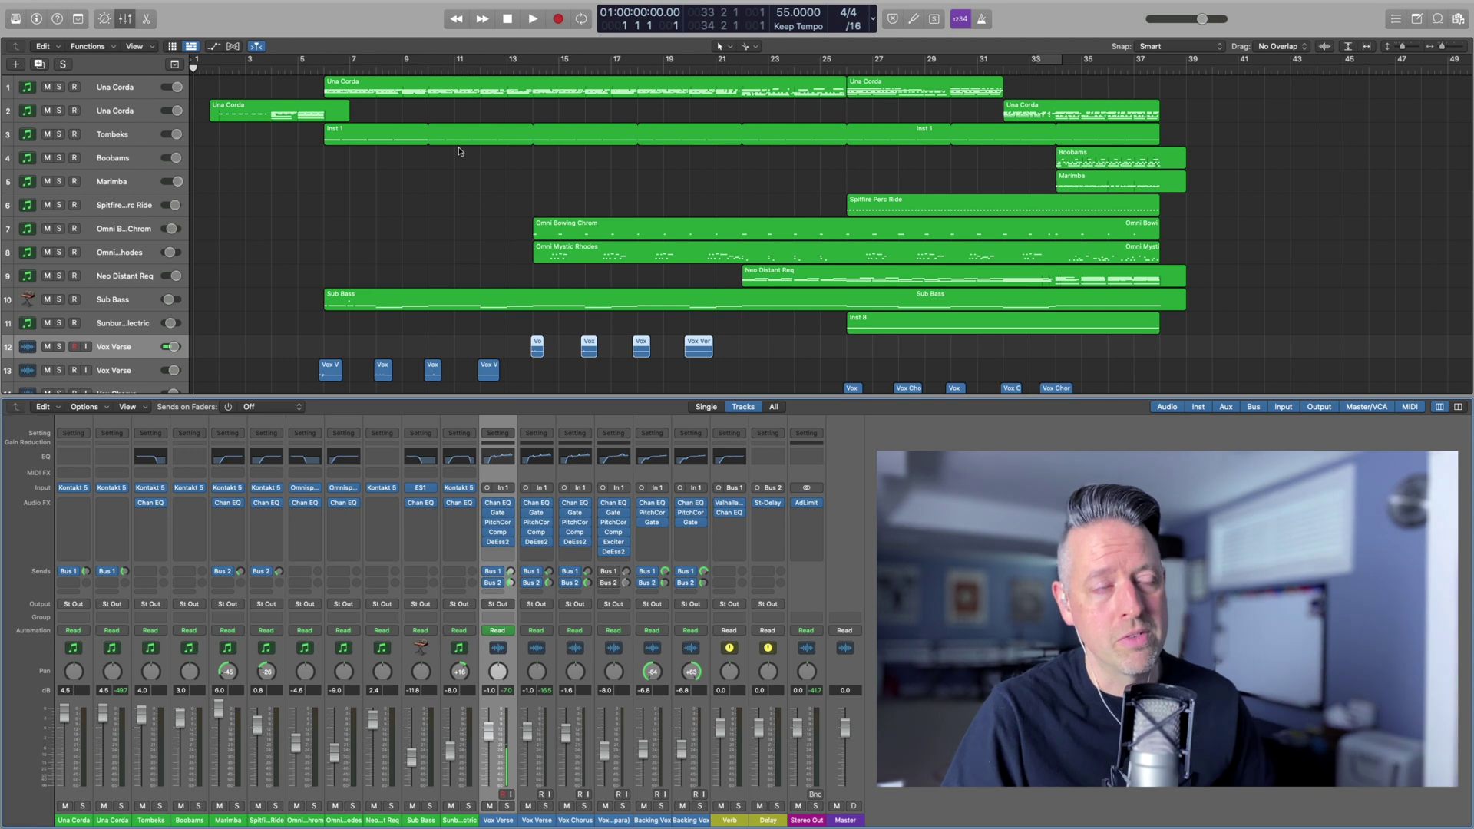
Review the Noise Gate and Pitch Correction settings on the same Vox Verse channel
{"action": "left_click", "coordinate": [497, 512]}
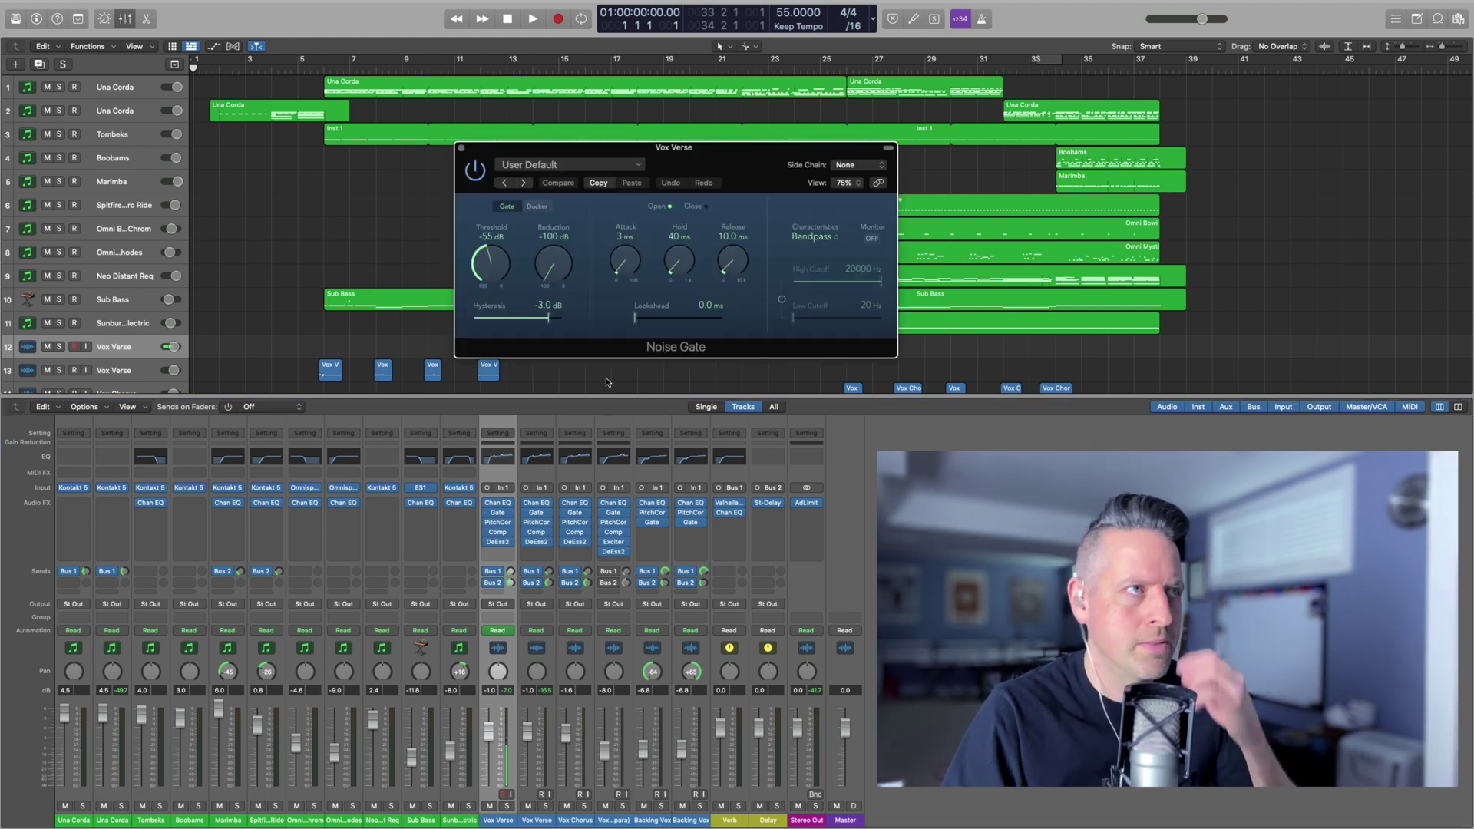
{"action": "scroll", "coordinate": [607, 382], "scroll_direction": "down", "scroll_amount": 1}
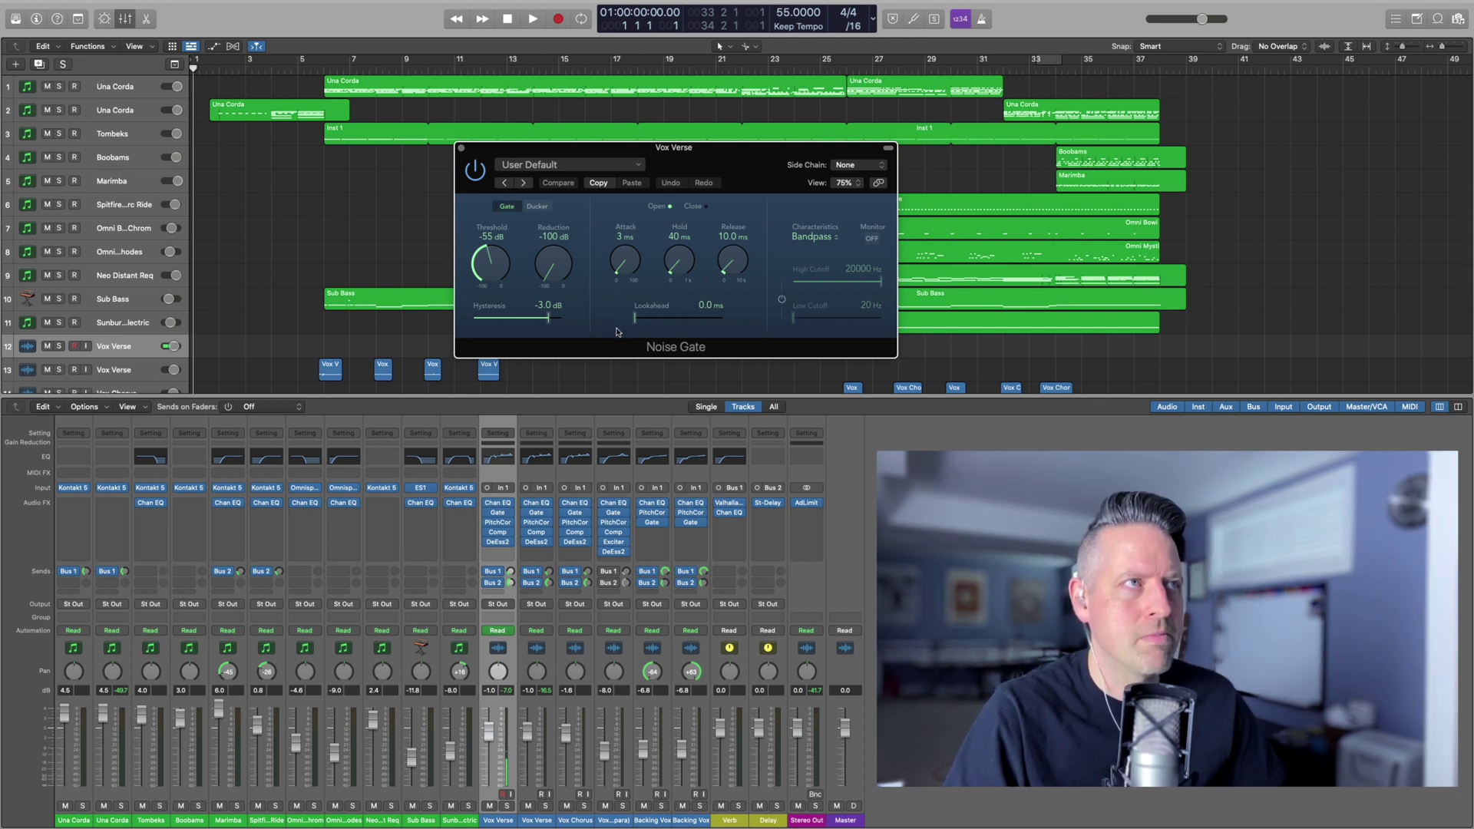
{"action": "left_click", "coordinate": [461, 147]}
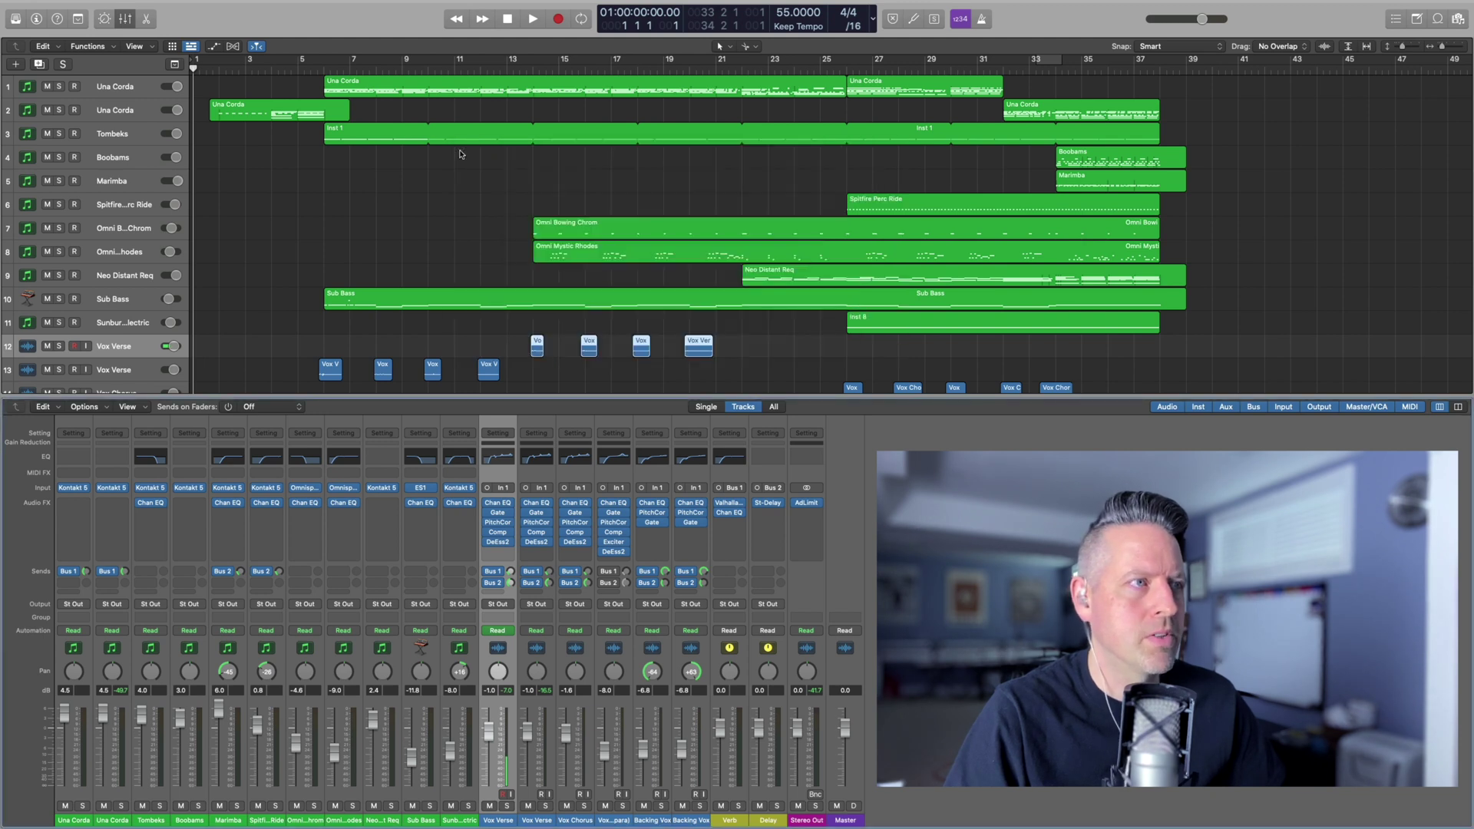
{"action": "left_click", "coordinate": [499, 523]}
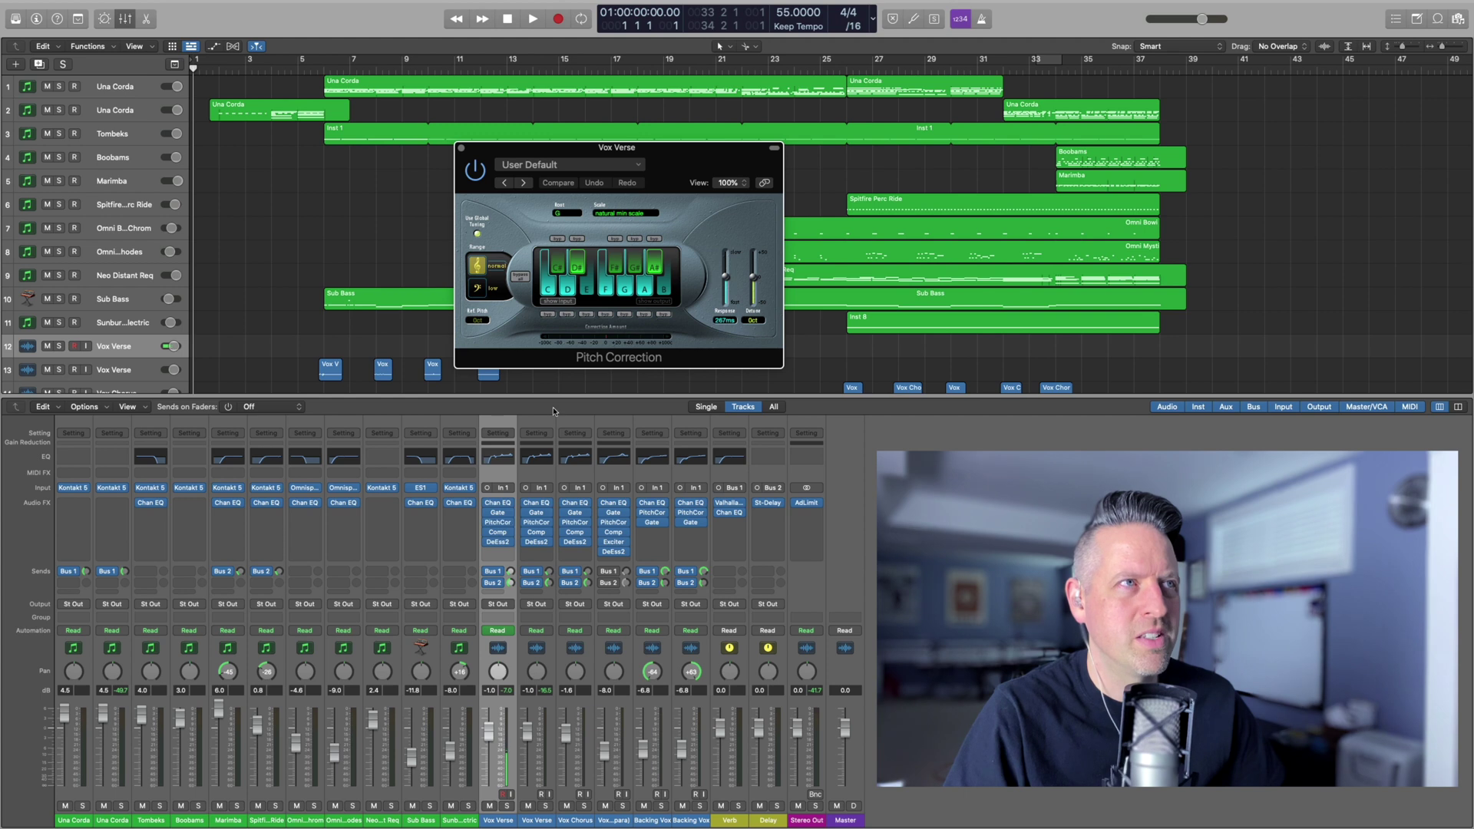
{"action": "left_click", "coordinate": [461, 148]}
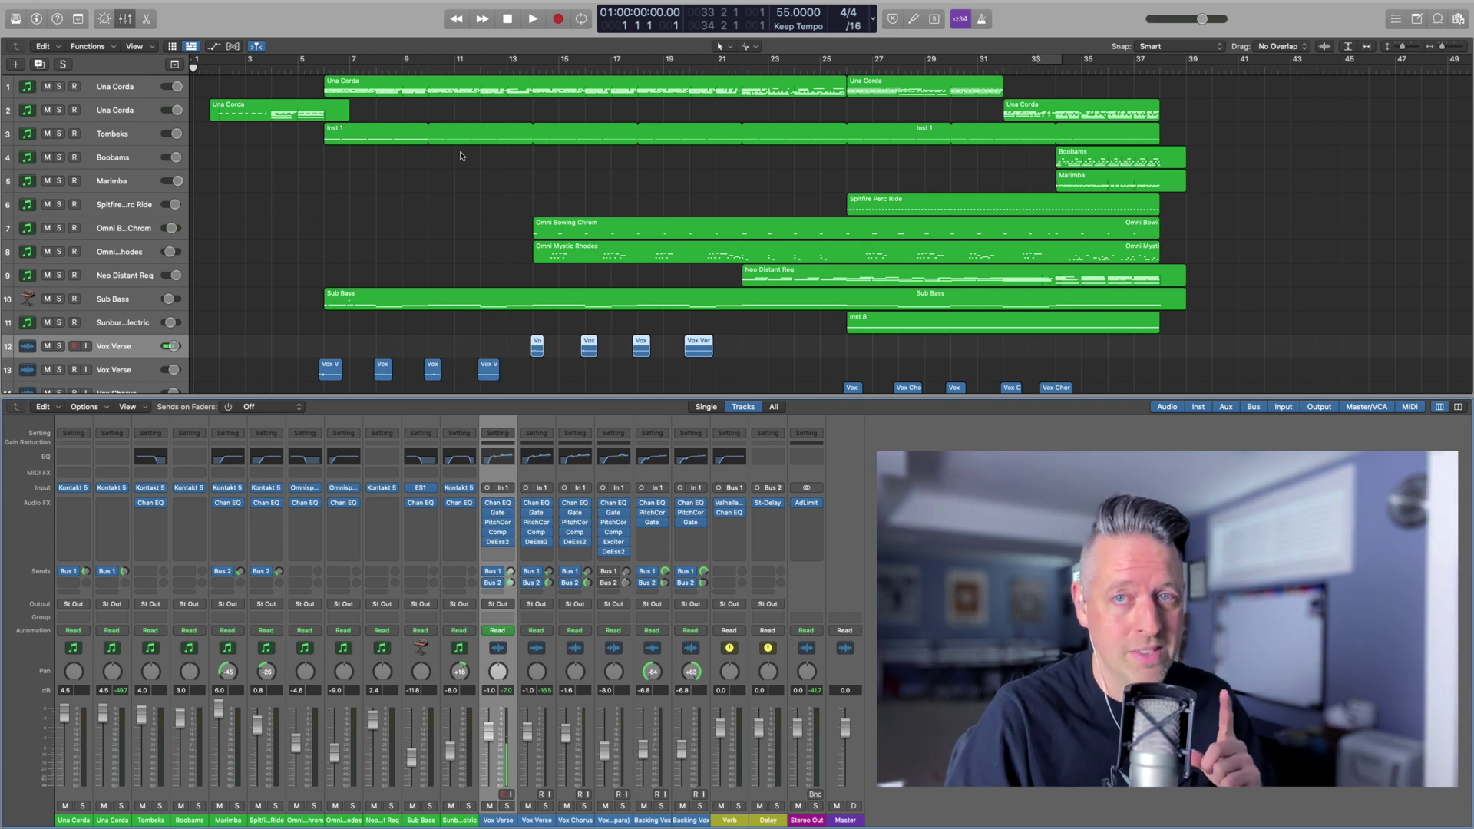
Review the Compressor and DeEsser 2 settings on the same Vox Verse channel
{"action": "left_click", "coordinate": [497, 532]}
{"action": "left_click", "coordinate": [538, 525]}
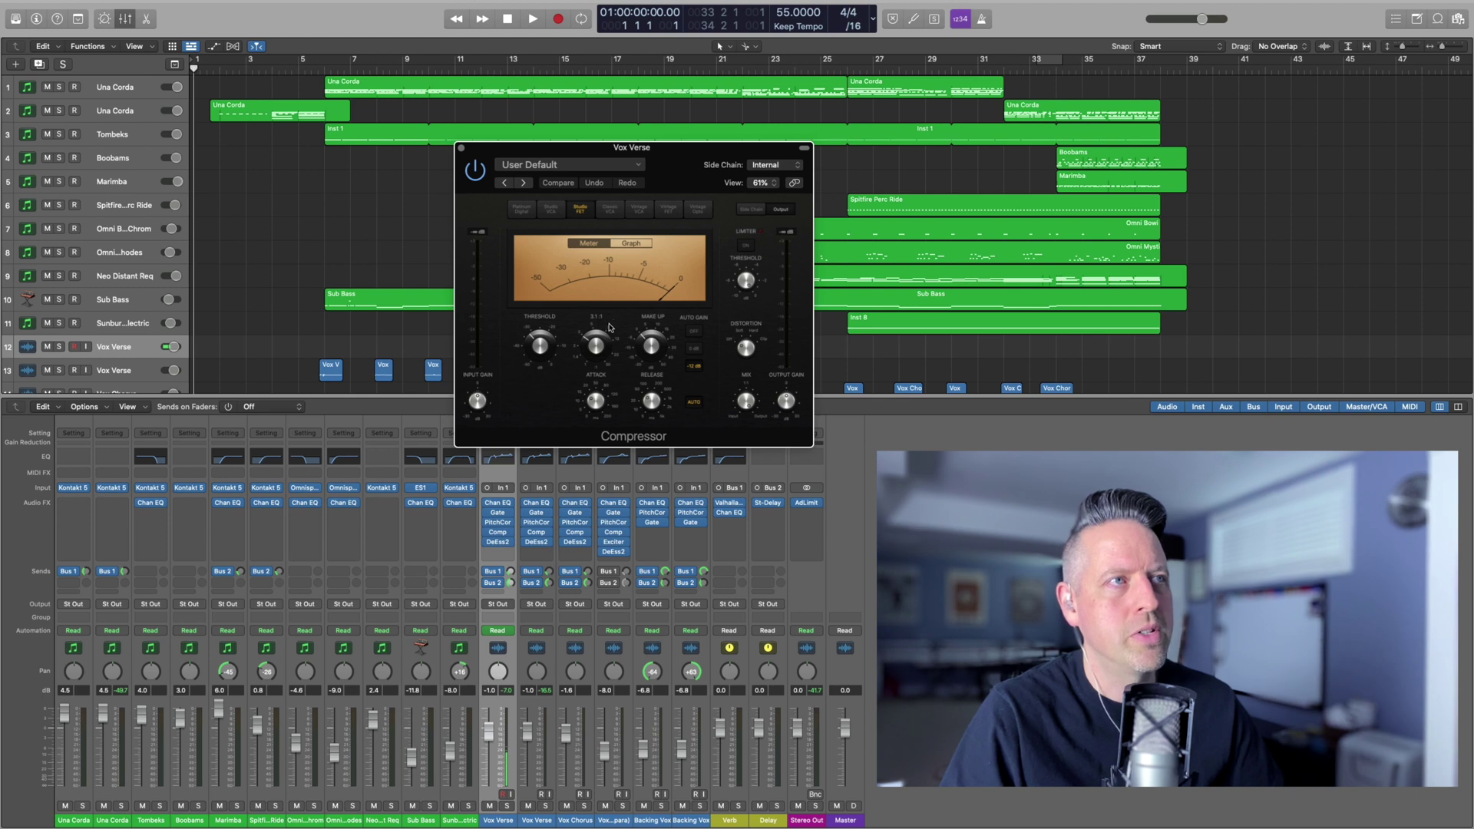
{"action": "left_click", "coordinate": [462, 150]}
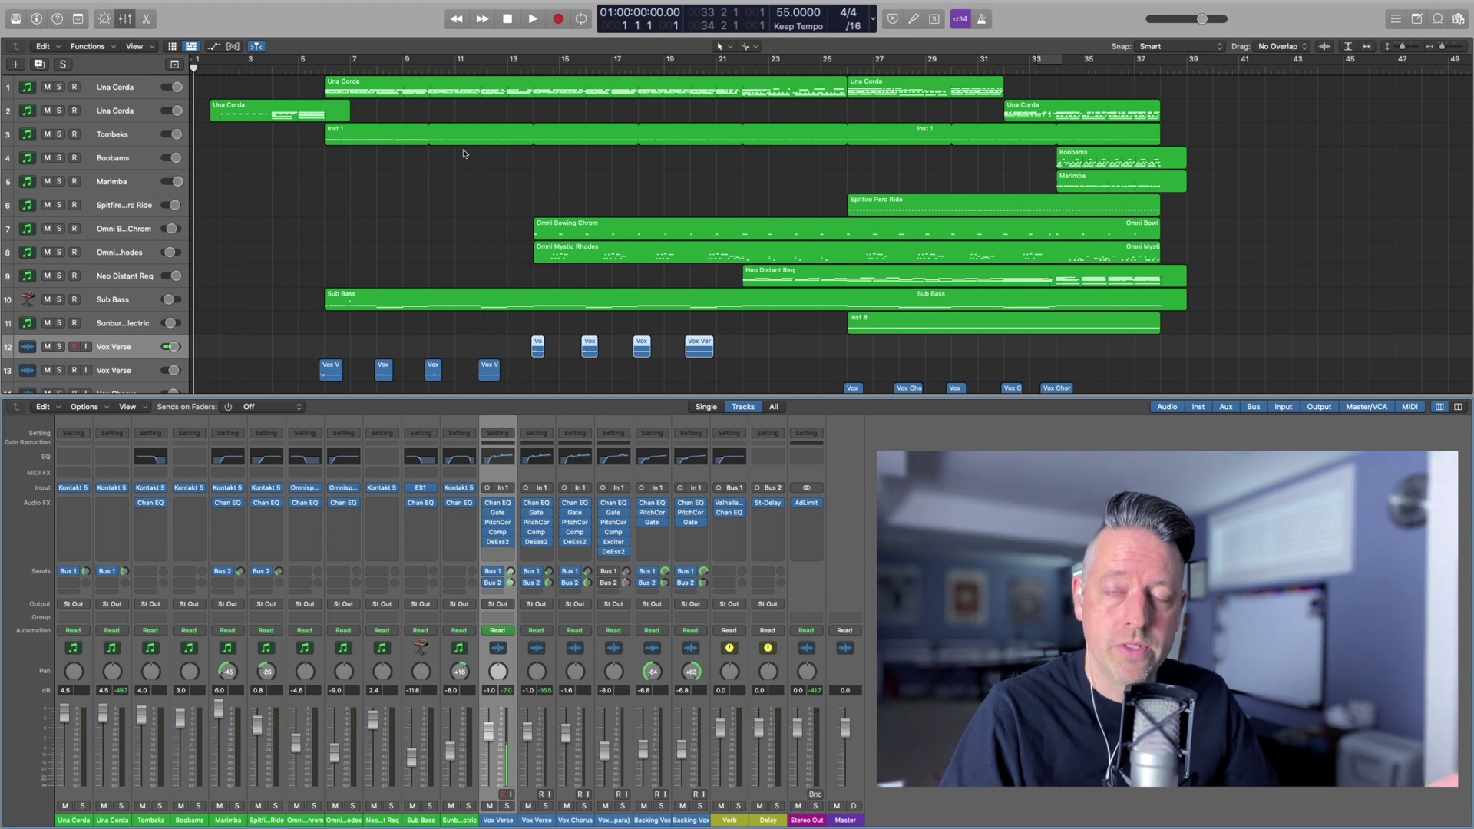
{"action": "left_click", "coordinate": [498, 542]}
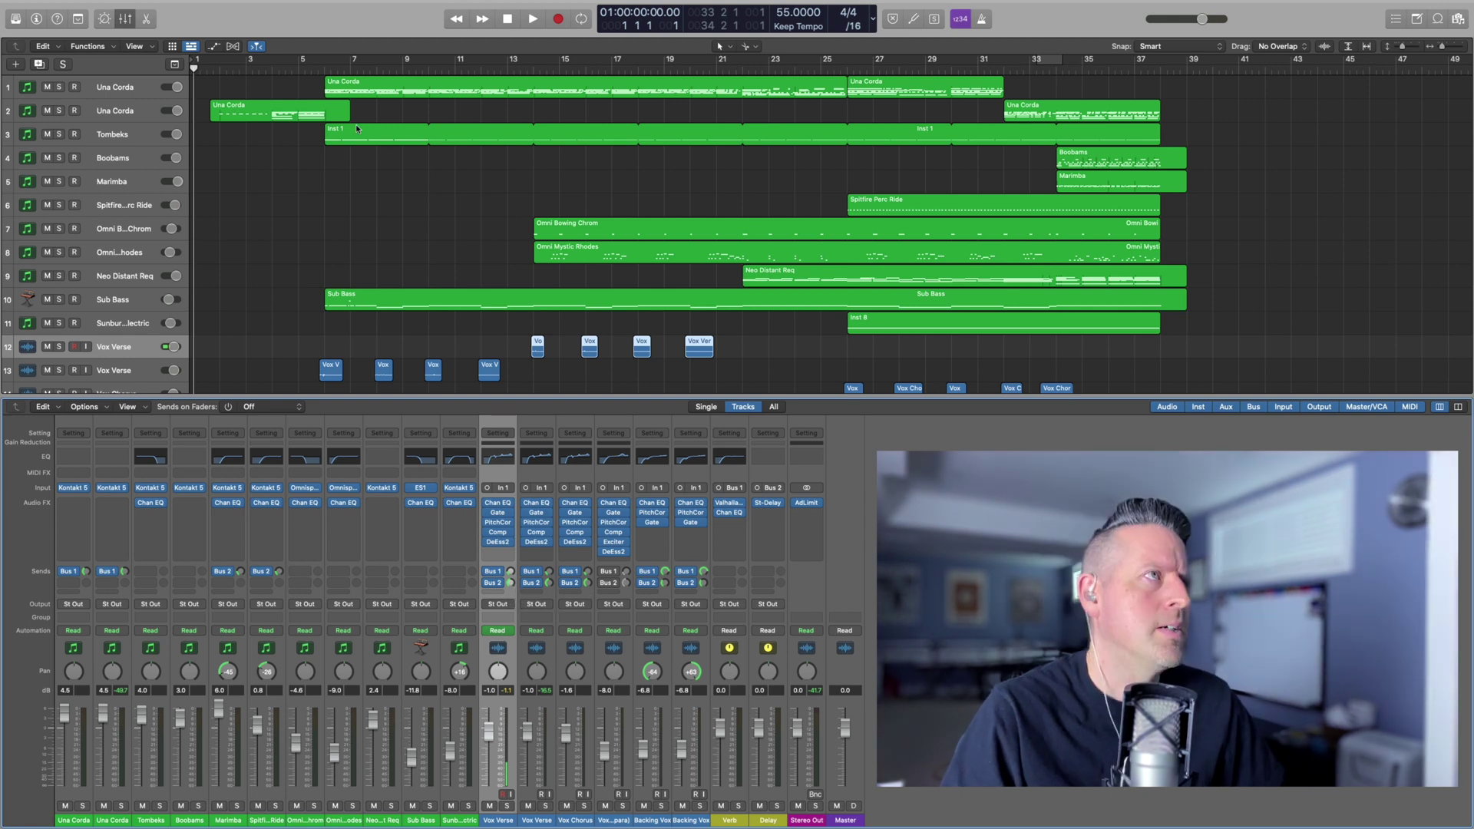
Place the playhead in bar 5, just before the first vocal region, and solo the lower Vox Verse track (track 13)
{"action": "left_click", "coordinate": [304, 72]}
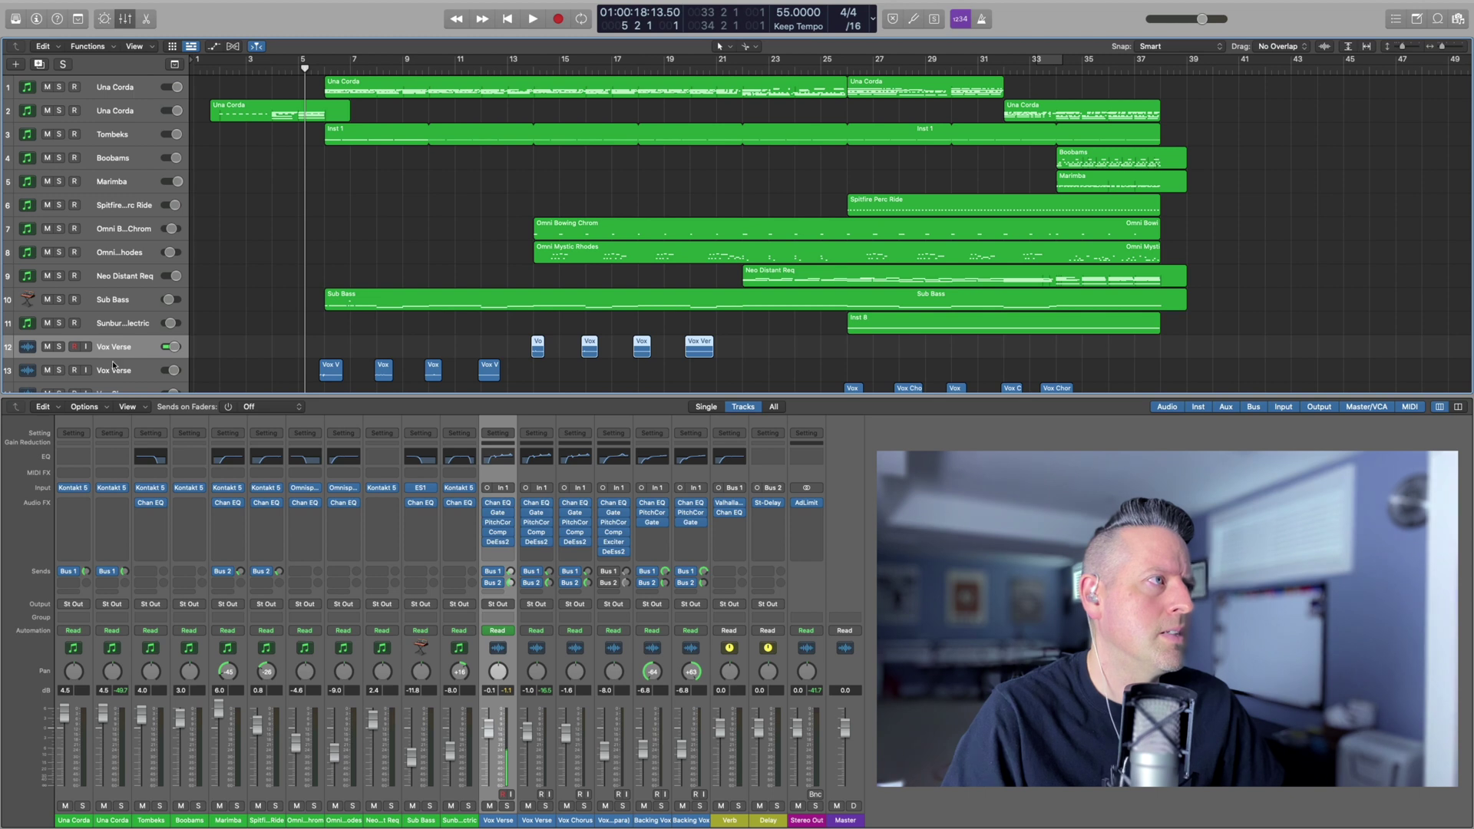
{"action": "left_click", "coordinate": [59, 371]}
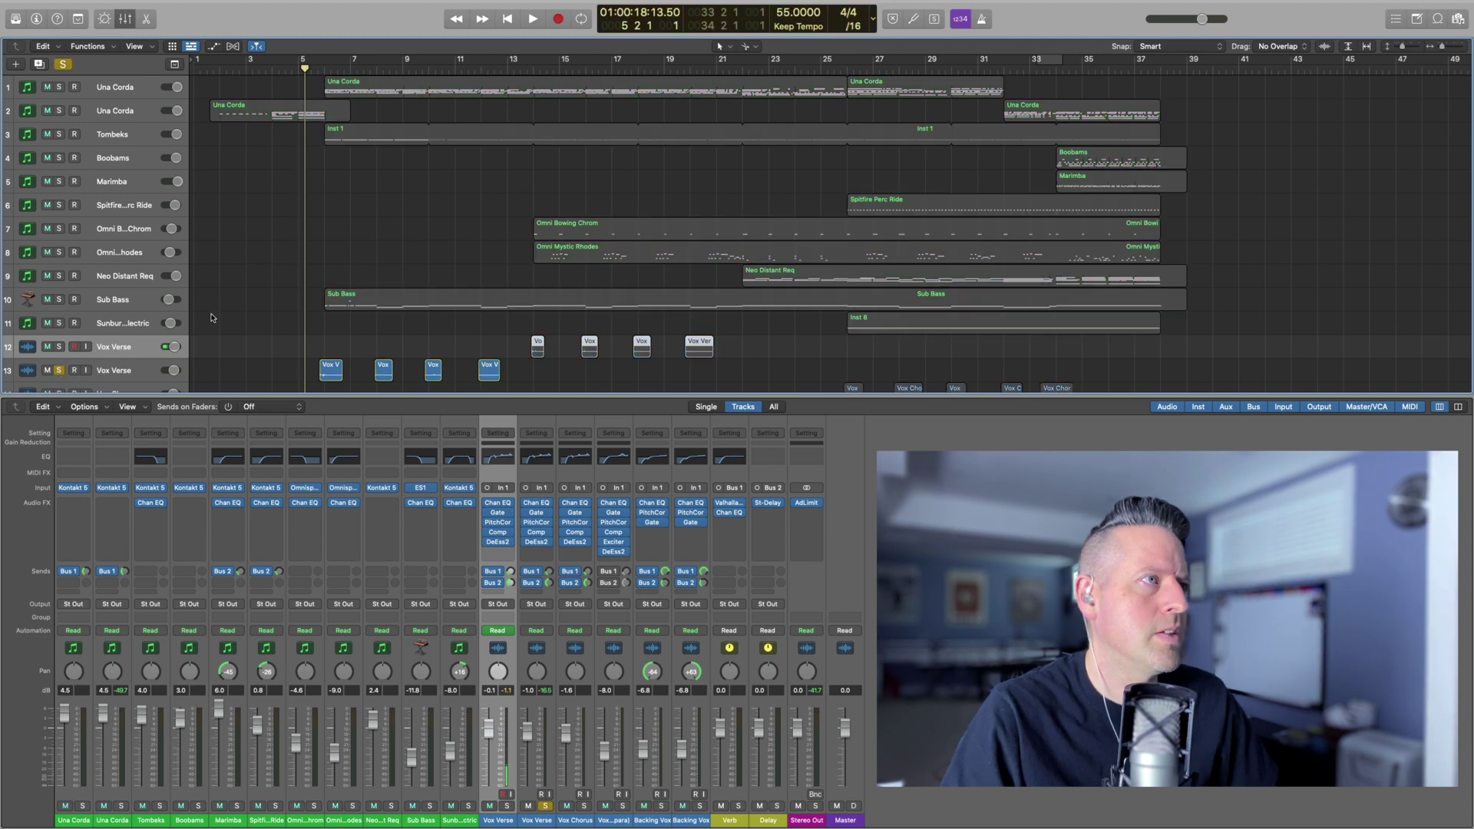
{"action": "scroll", "coordinate": [234, 313], "scroll_direction": "down", "scroll_amount": 1}
Bypass all five insert effects and both bus sends on the soloed Vox Verse channel, and play the dry vocal from bar 5
{"action": "left_click", "coordinate": [526, 573]}
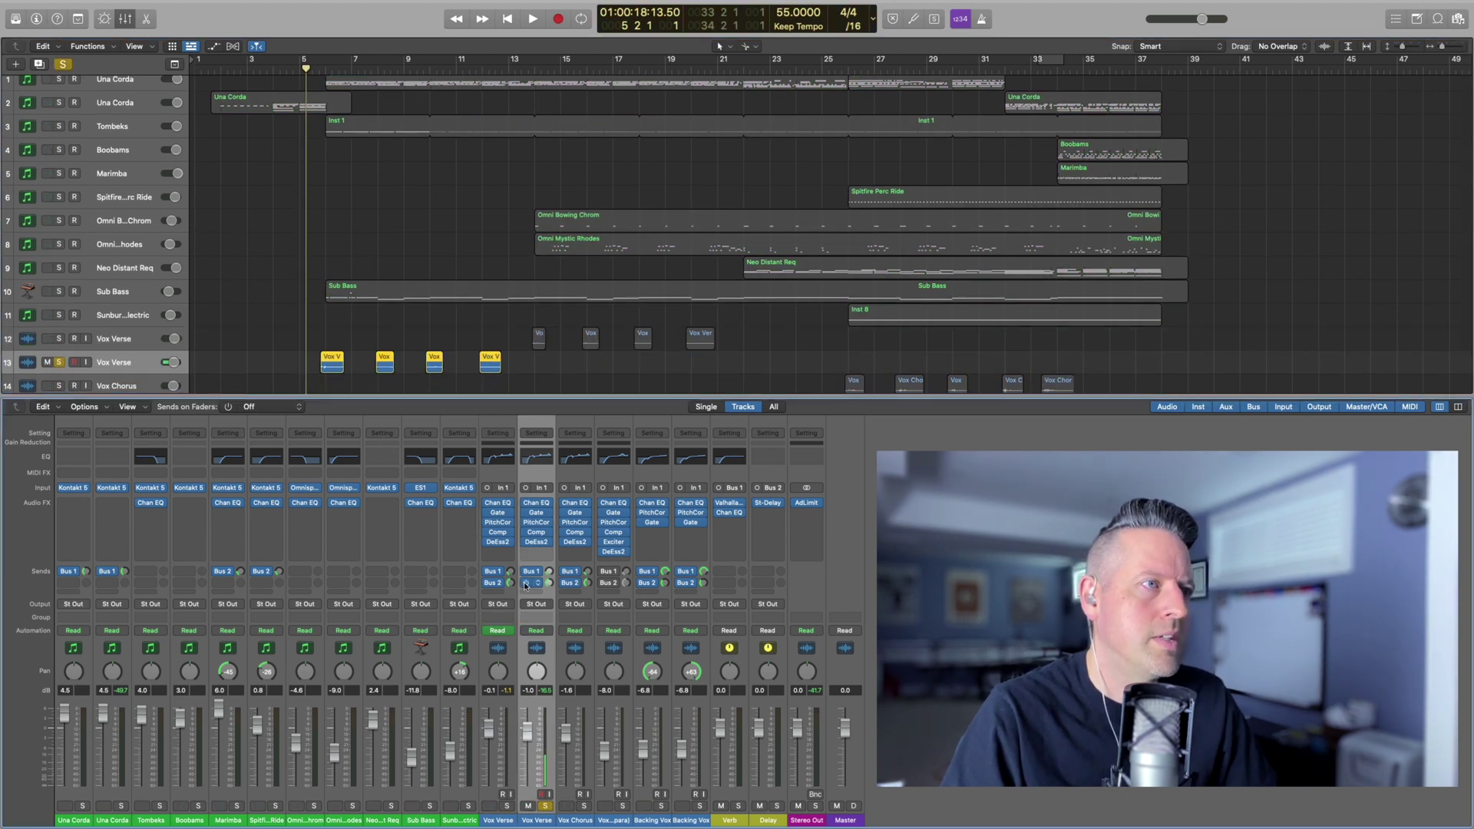
{"action": "left_click", "coordinate": [526, 524]}
{"action": "left_click", "coordinate": [527, 513]}
{"action": "left_click", "coordinate": [527, 504]}
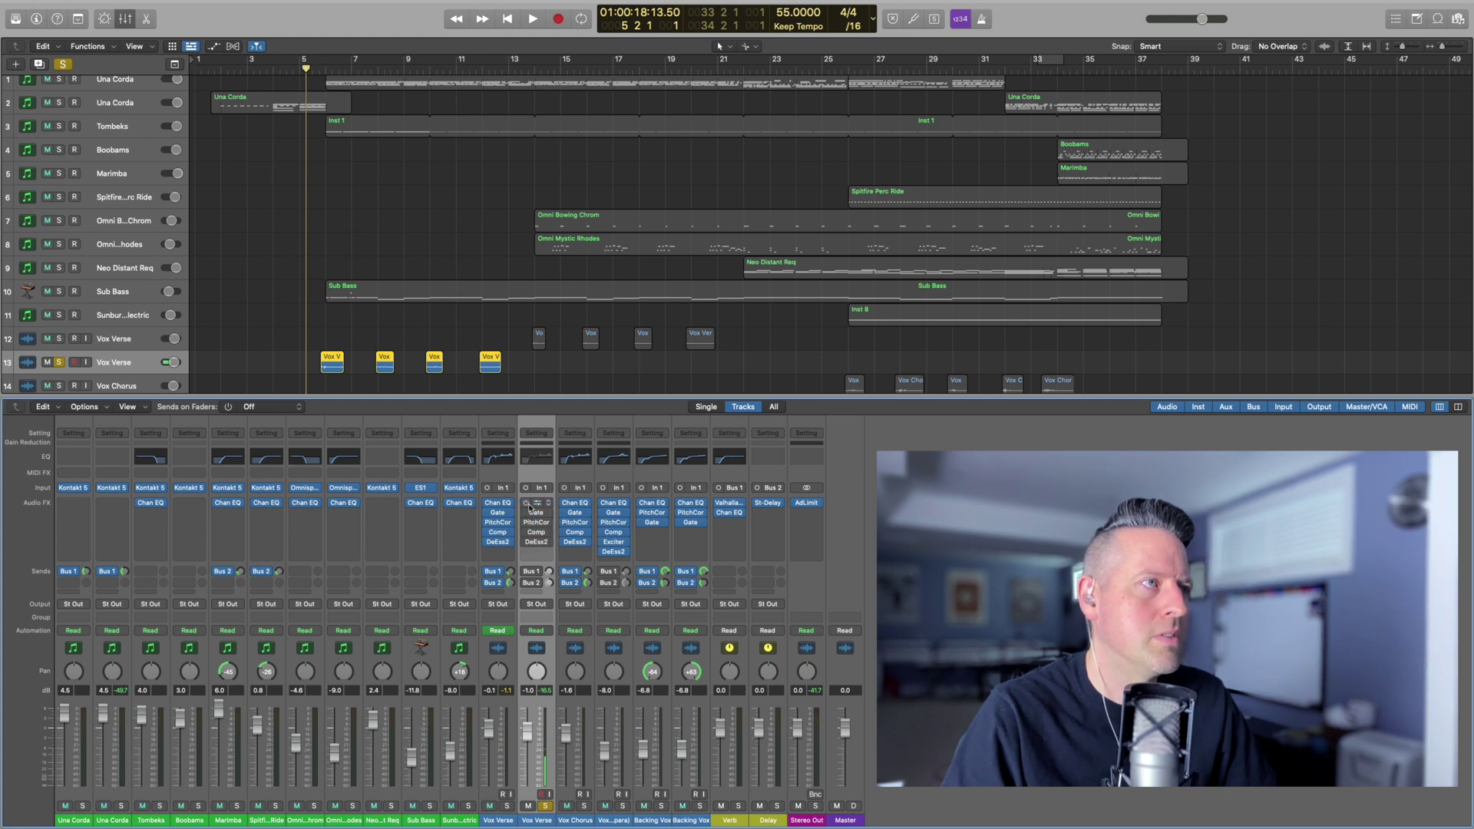
{"action": "scroll", "coordinate": [337, 311], "scroll_direction": "right", "scroll_amount": 1}
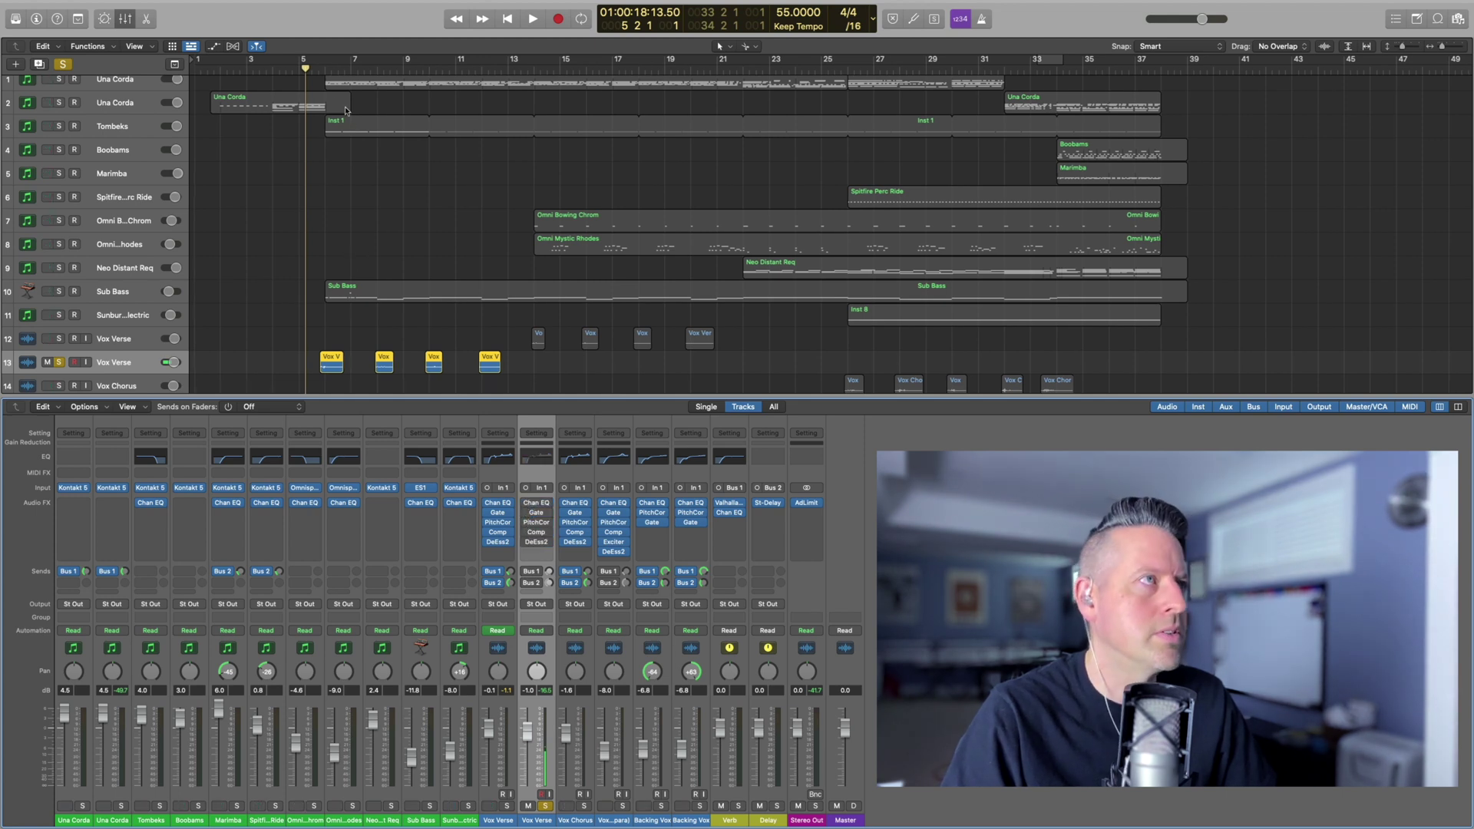
{"action": "key", "text": "space"}
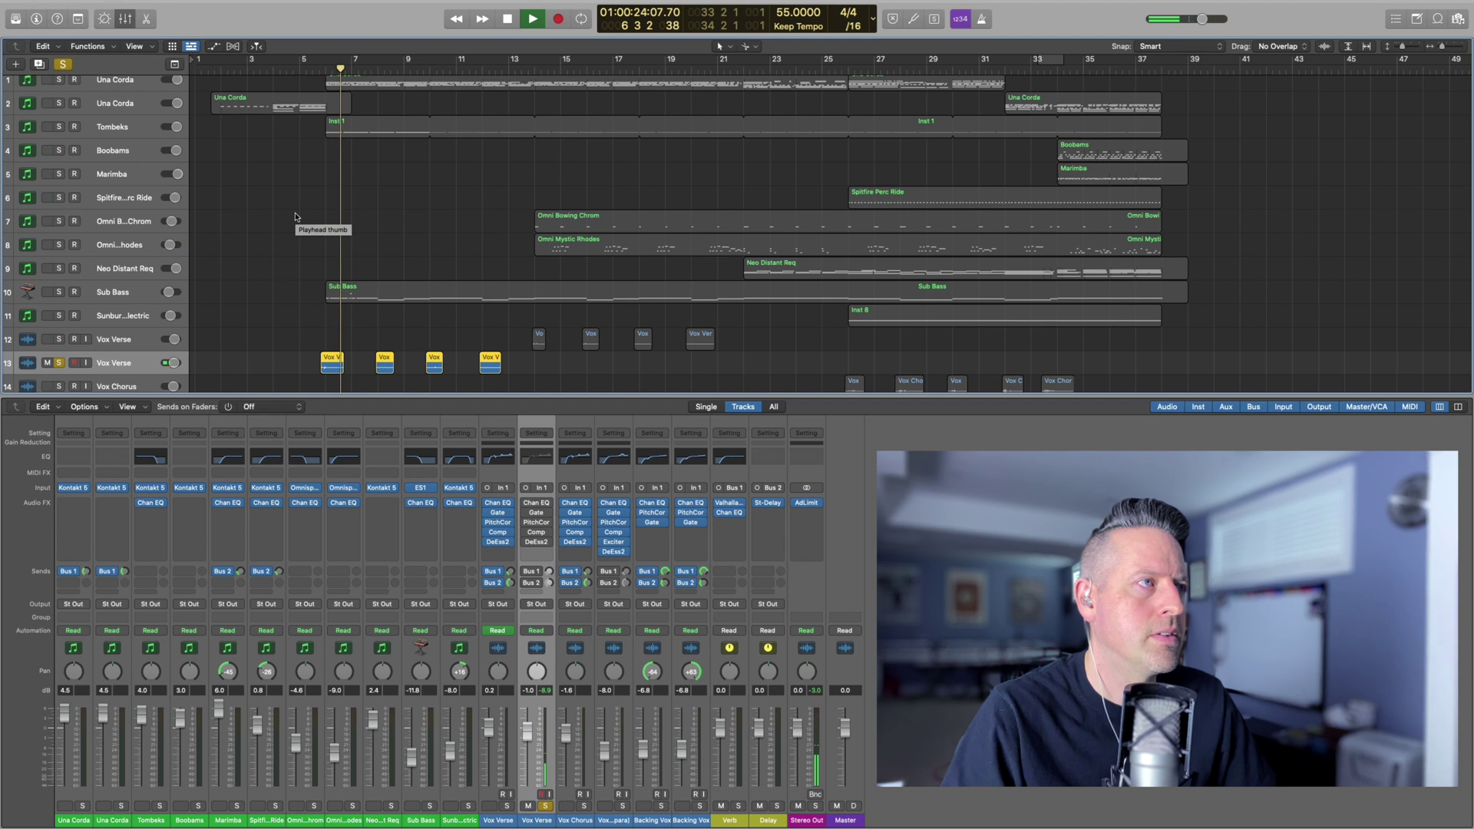
Re-enable the Channel EQ and the other four inserts on the soloed Vox Verse channel, replaying the first vocal phrase from bar 5
{"action": "key", "text": "space"}
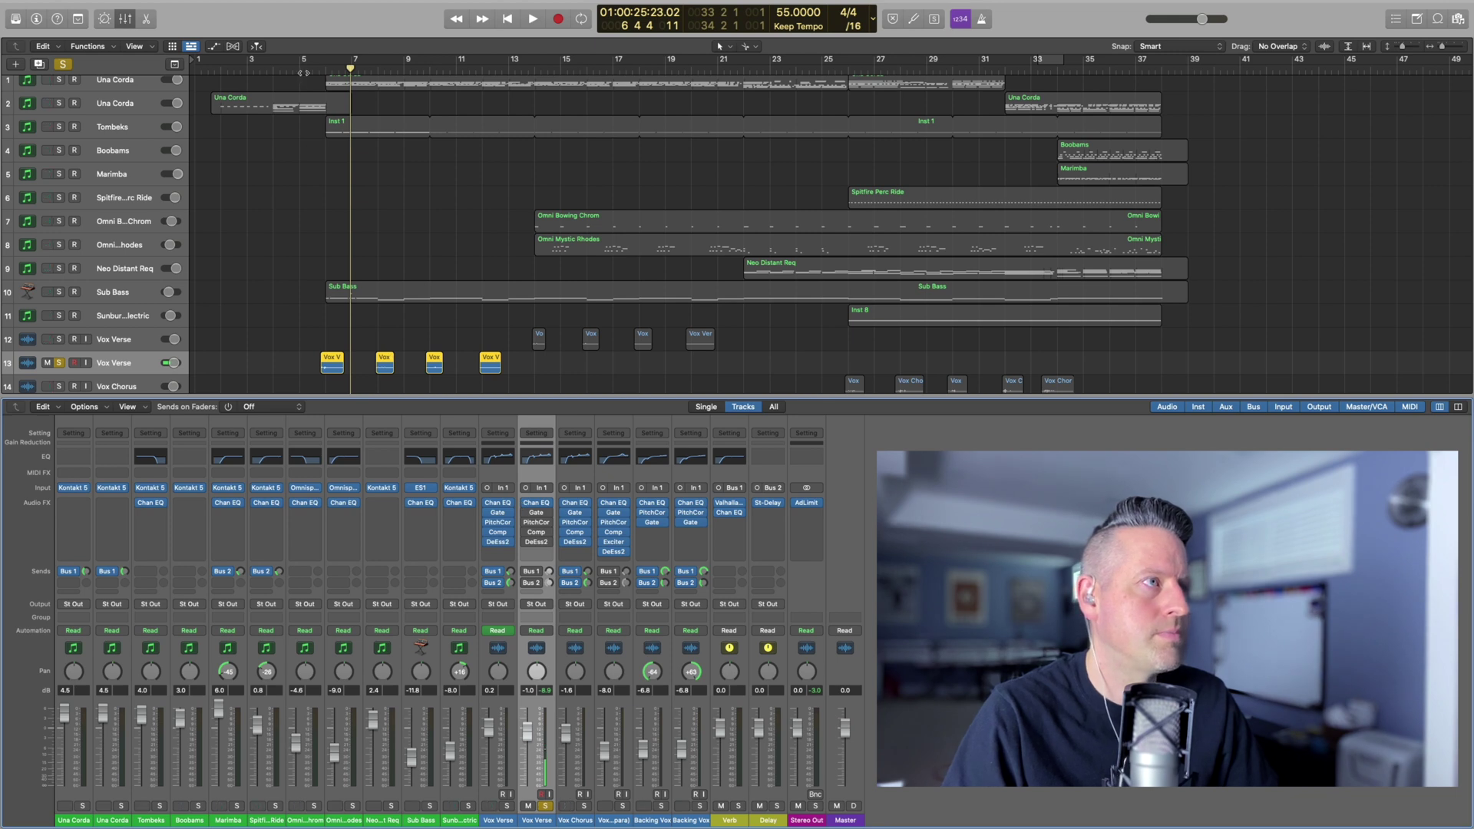
{"action": "double_click", "coordinate": [298, 70]}
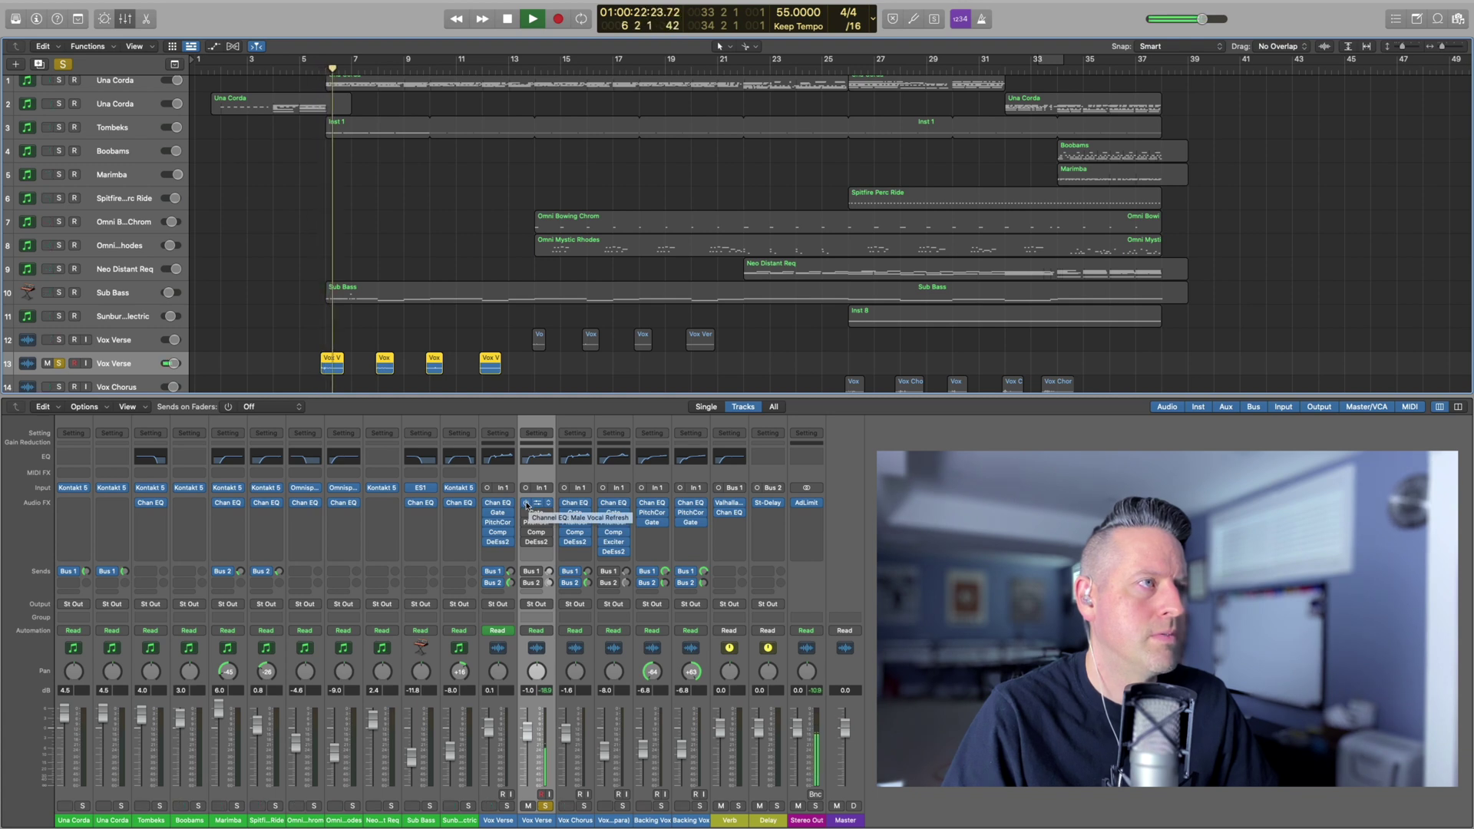
{"action": "key", "text": "space"}
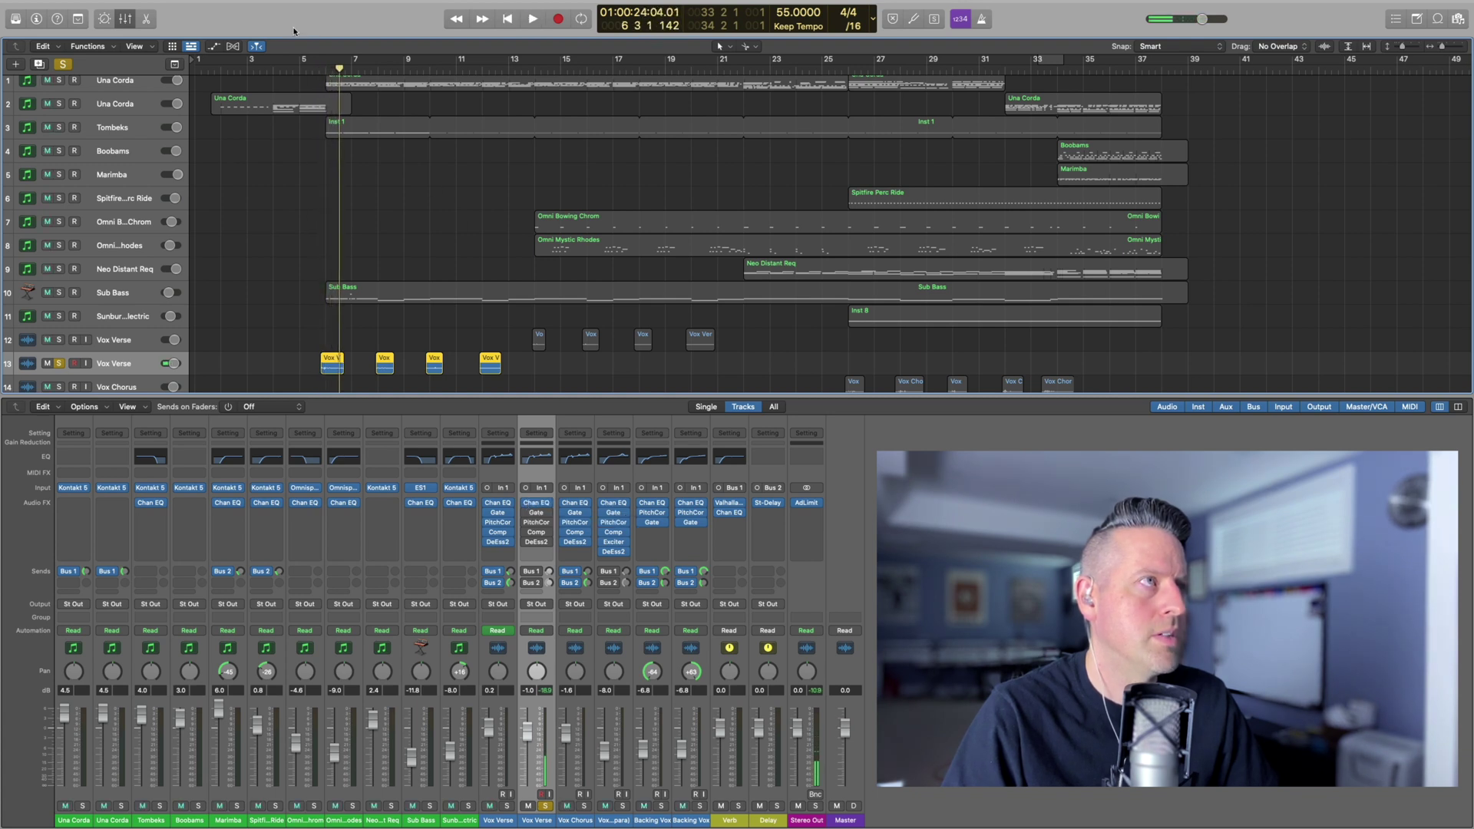
{"action": "left_click", "coordinate": [312, 69]}
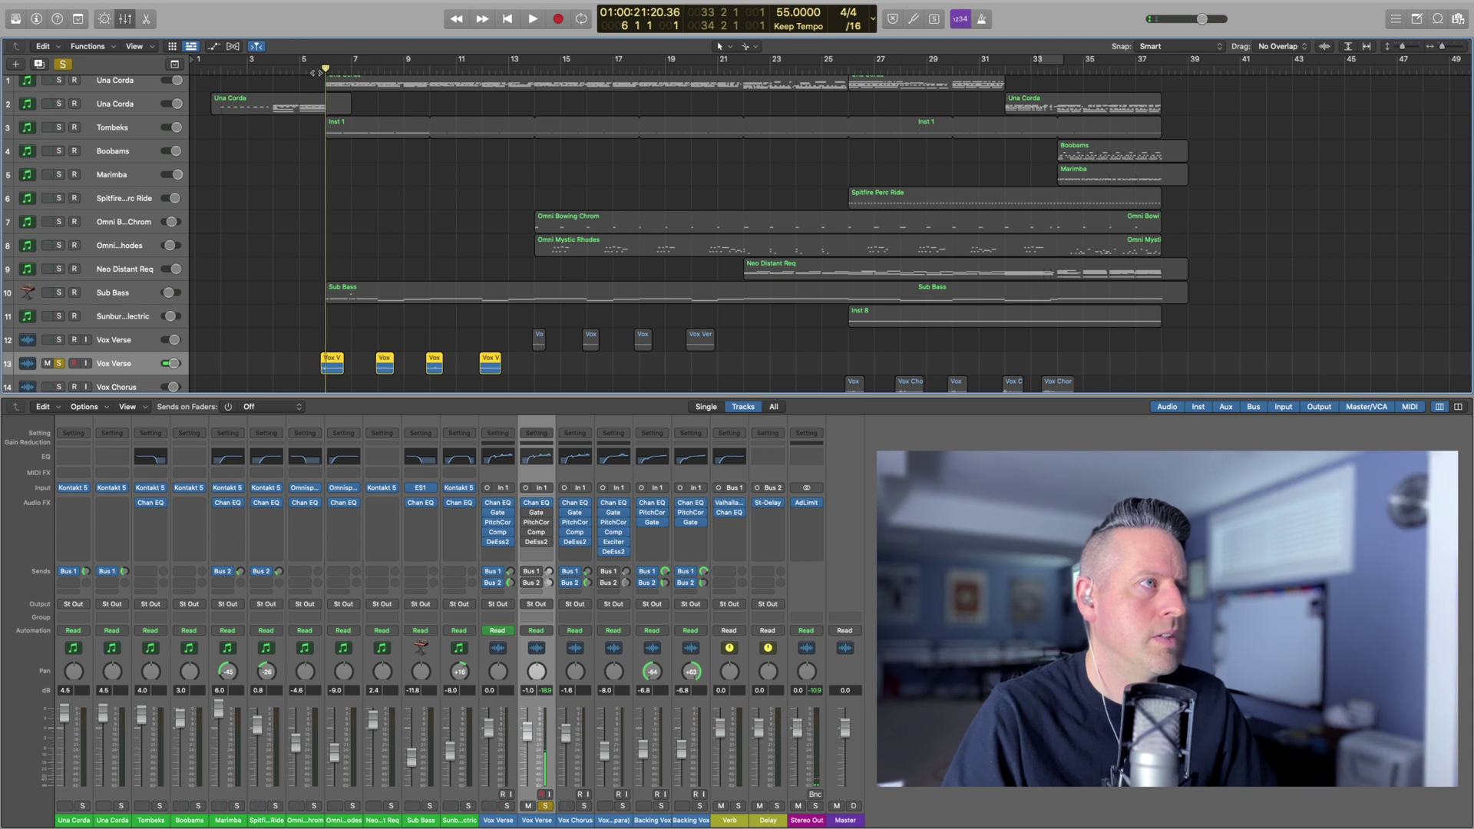
{"action": "left_click", "coordinate": [314, 71]}
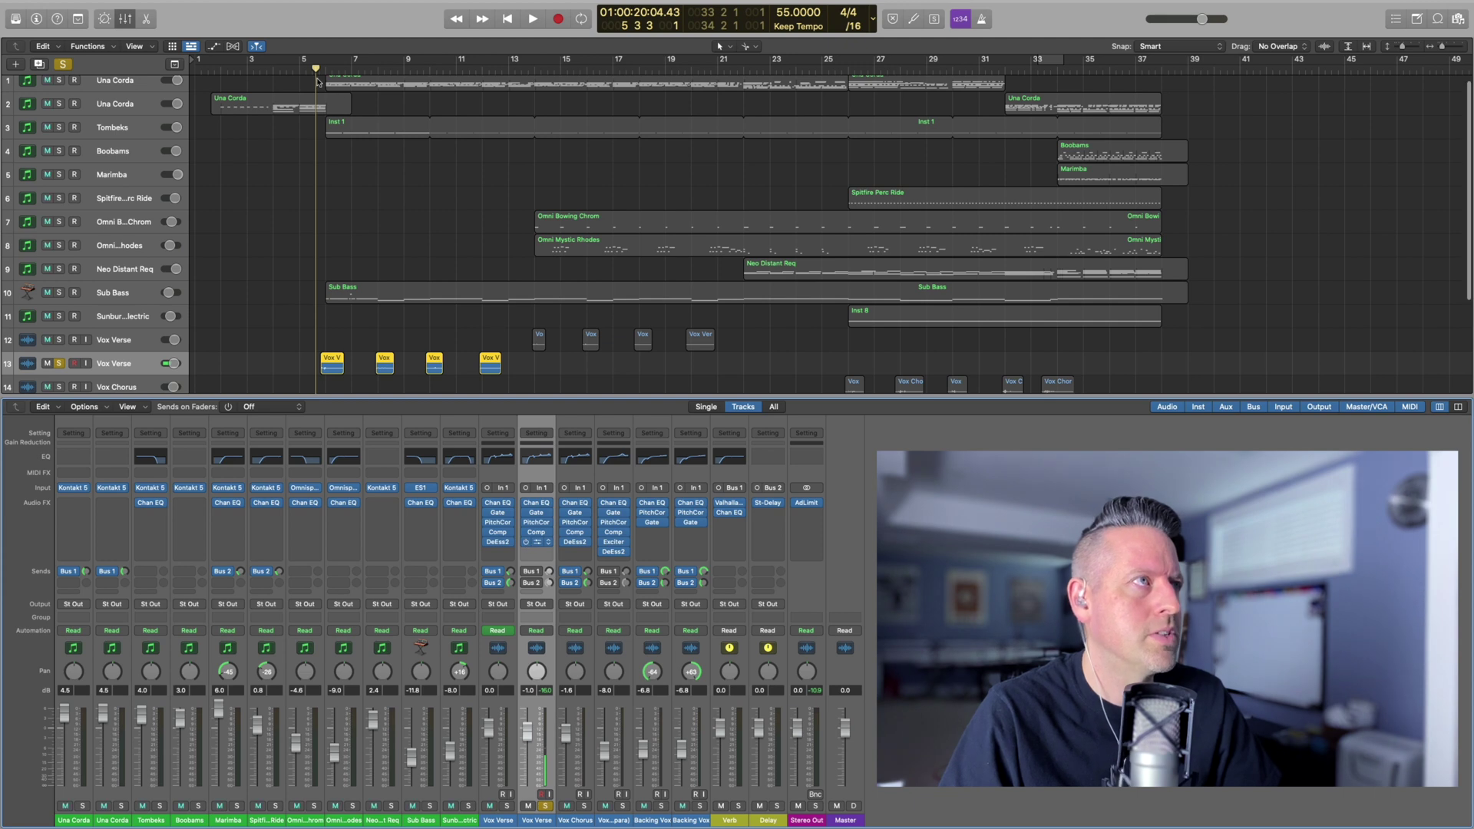
{"action": "key", "text": "space"}
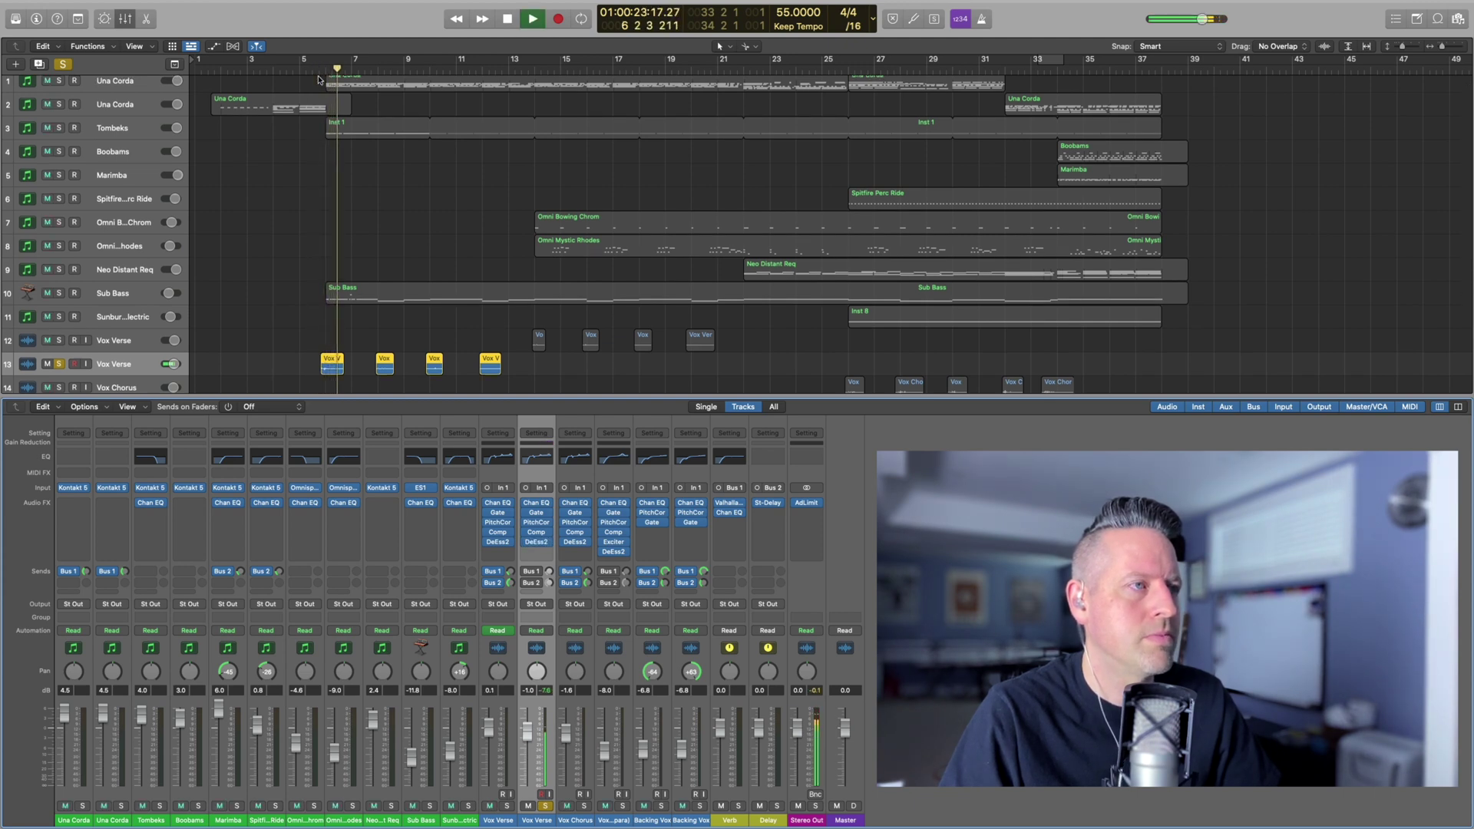
{"action": "key", "text": "space"}
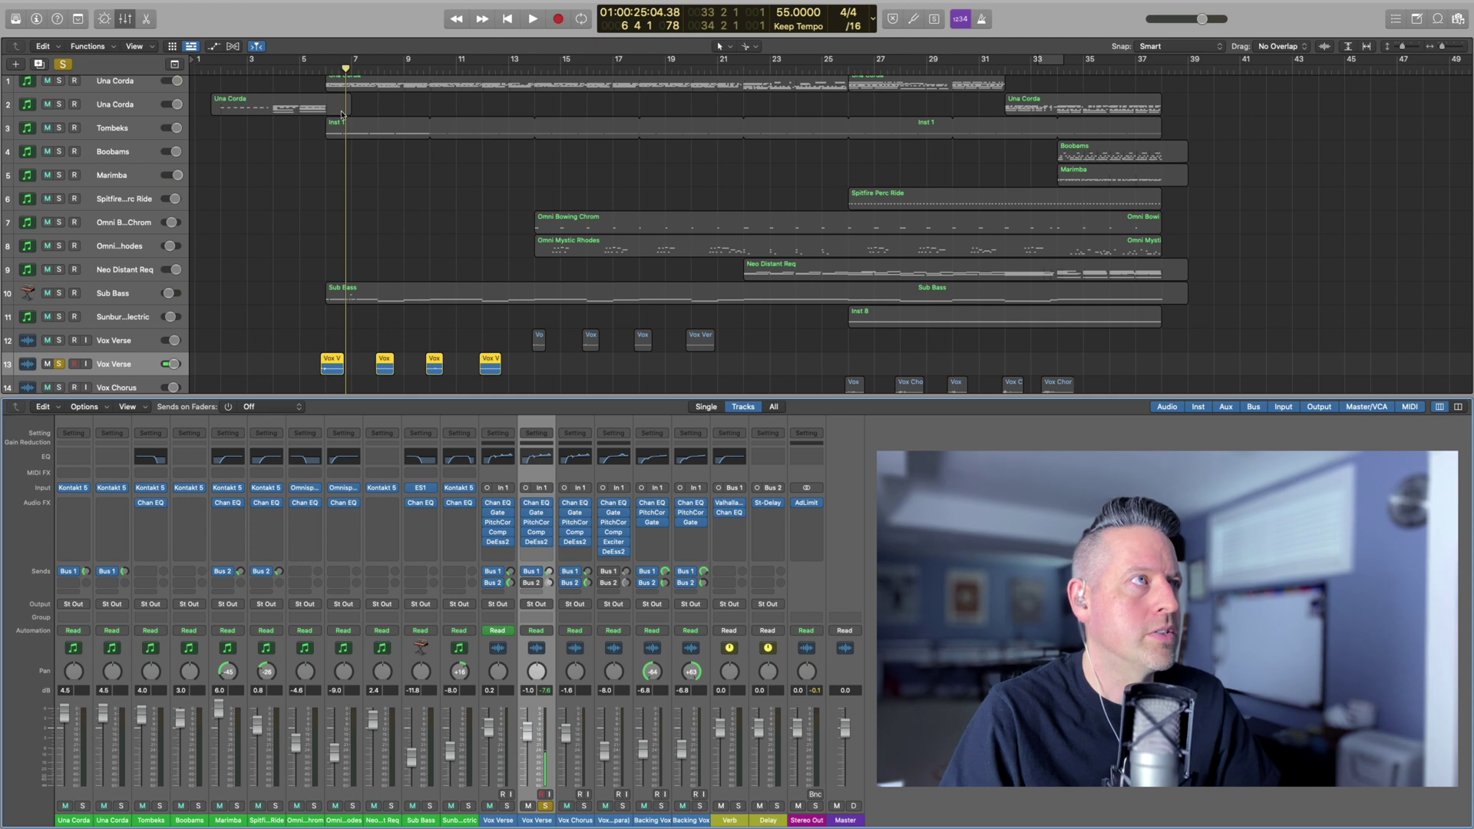
Re-enable the Bus 1 and then the Bus 2 send on the soloed Vox Verse channel, playing the phrase from bar 5 after each
{"action": "left_click", "coordinate": [317, 71]}
{"action": "key", "text": "space"}
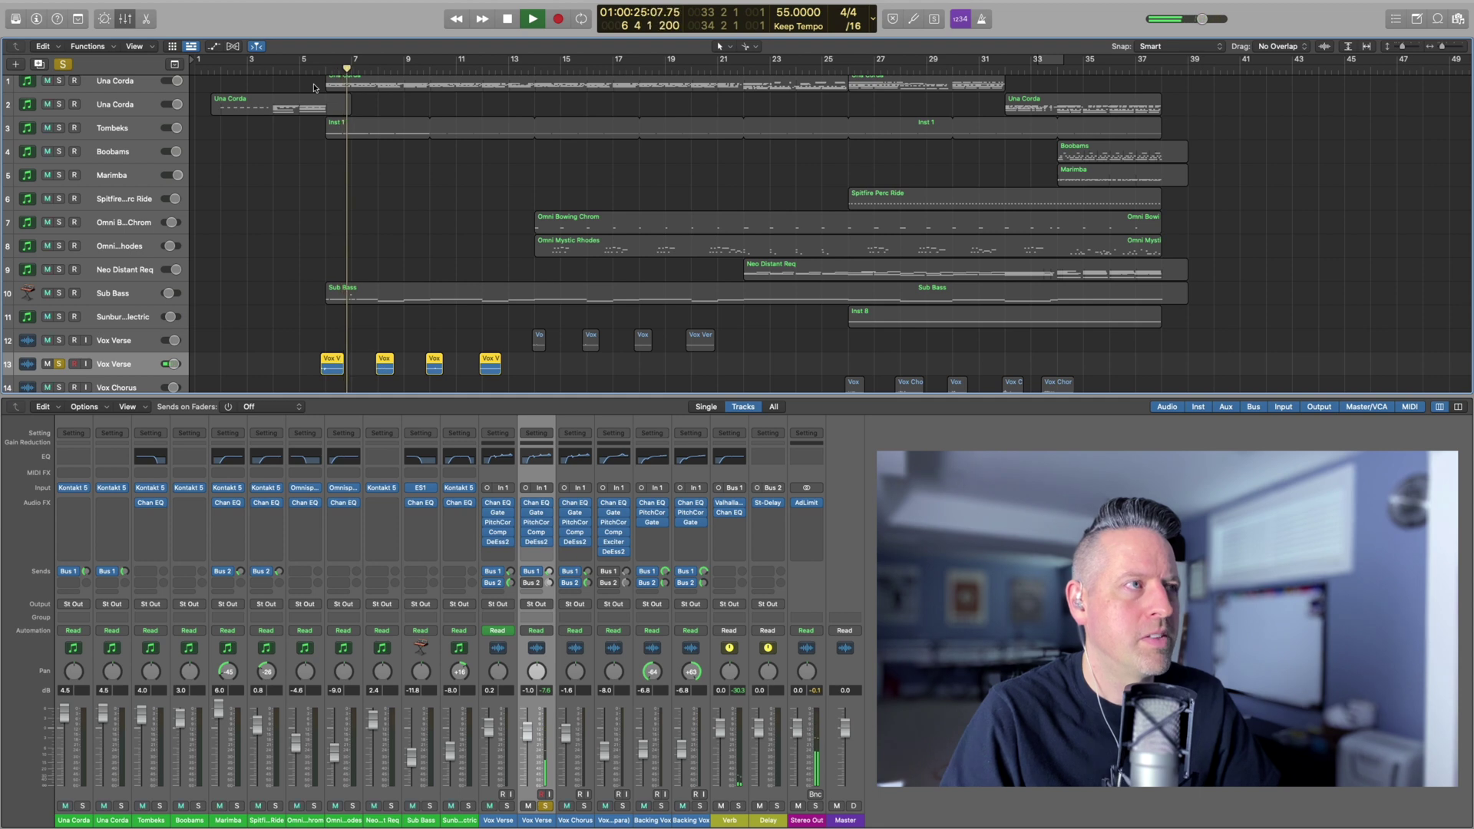
{"action": "key", "text": "space"}
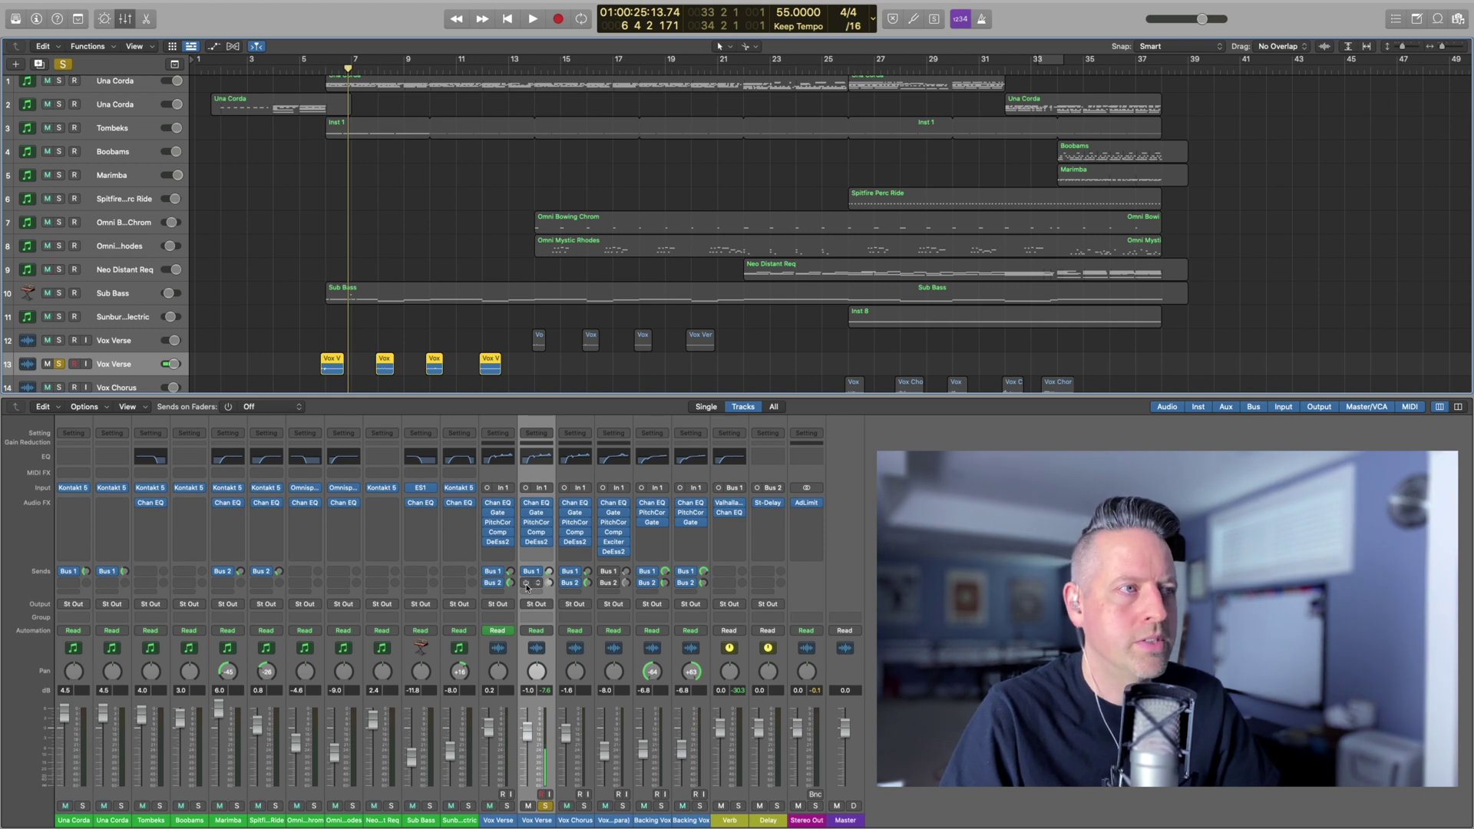
{"action": "left_click", "coordinate": [317, 70]}
{"action": "key", "text": "space"}
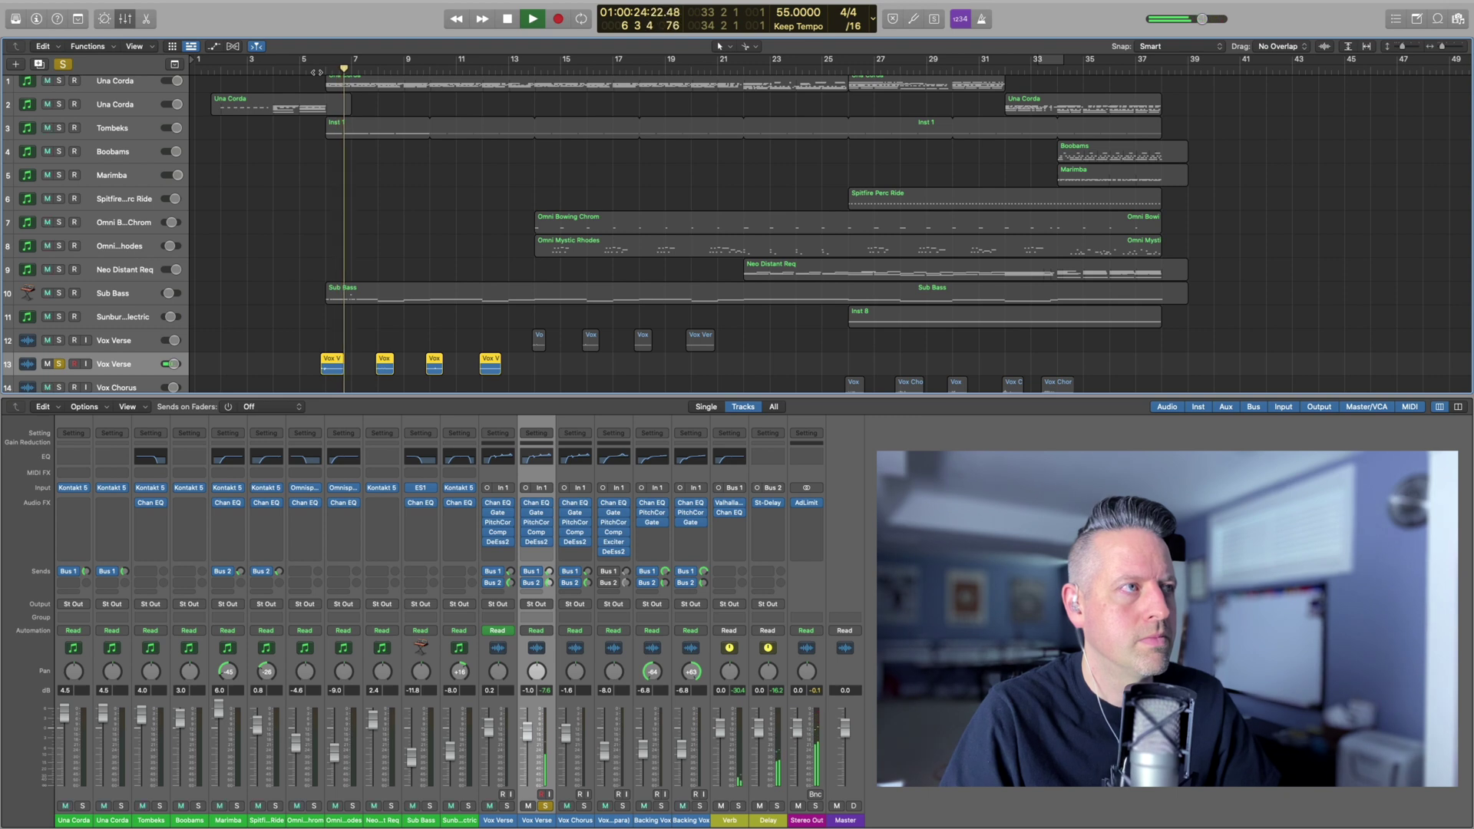
{"action": "key", "text": "space"}
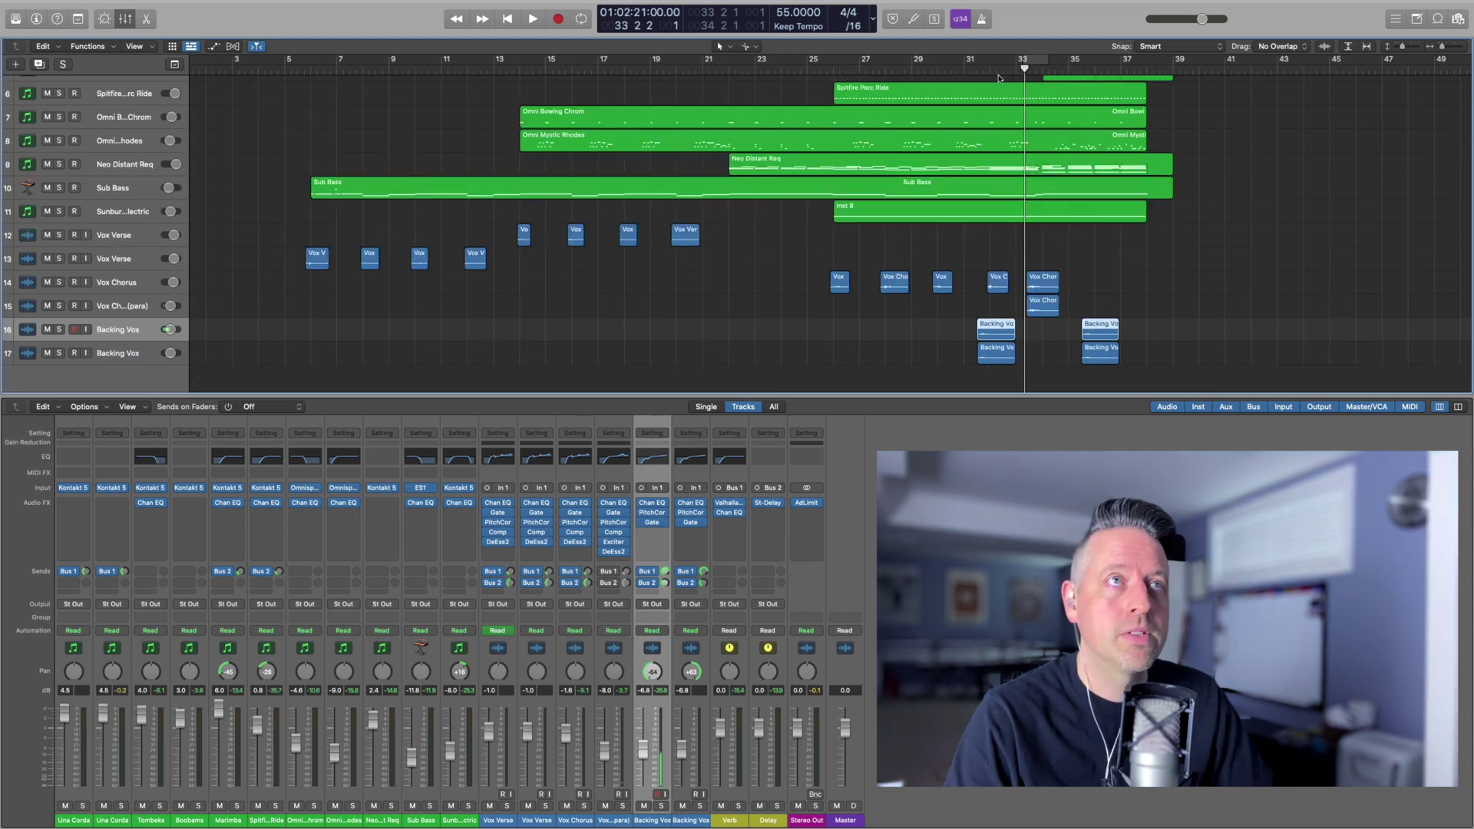
Solo the upper Backing Vox track (track 16) and play it from just before its first region in bar 31
{"action": "left_click", "coordinate": [990, 70]}
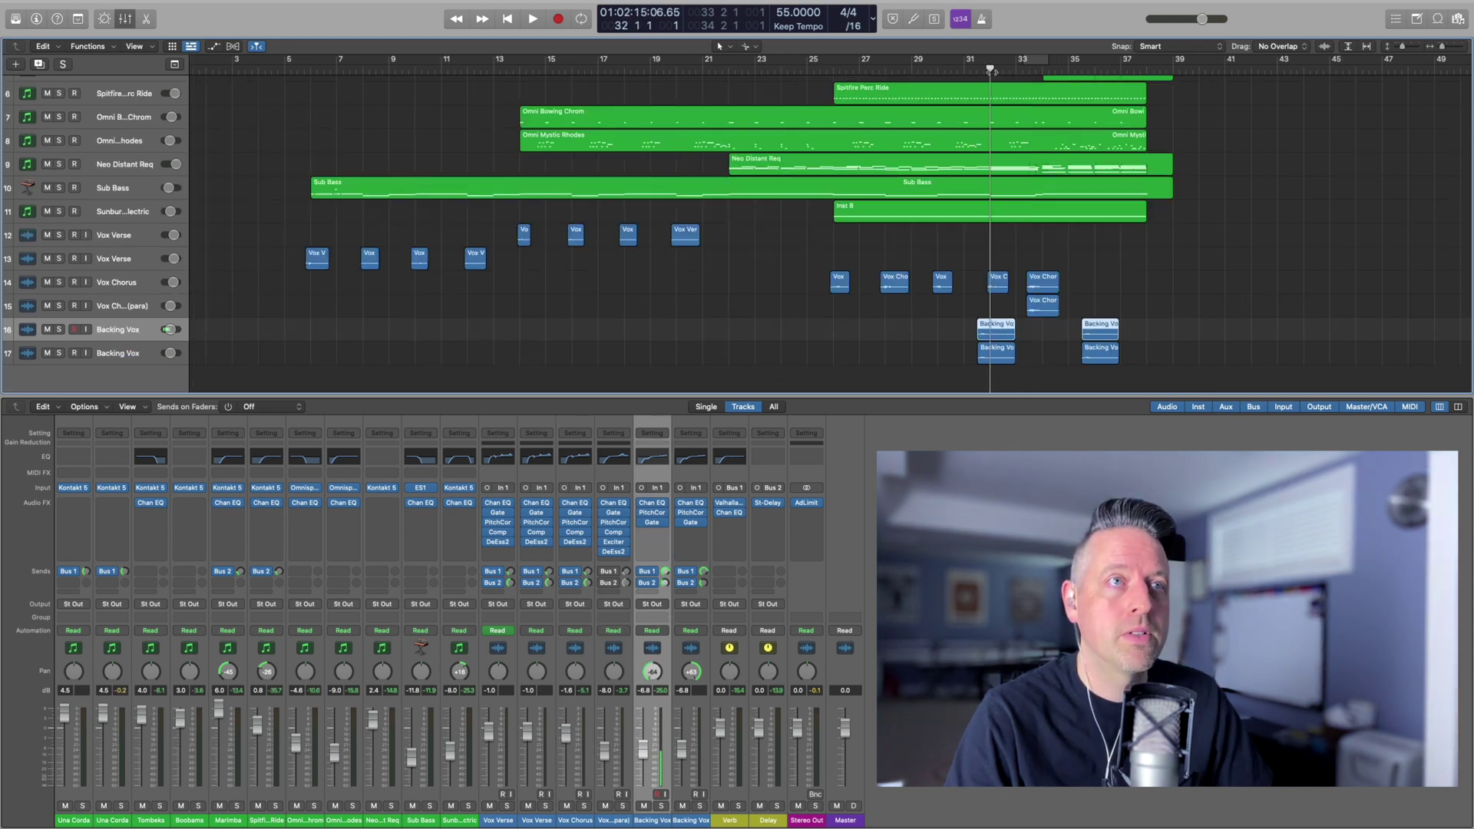
{"action": "left_click", "coordinate": [983, 72]}
{"action": "left_click", "coordinate": [977, 72]}
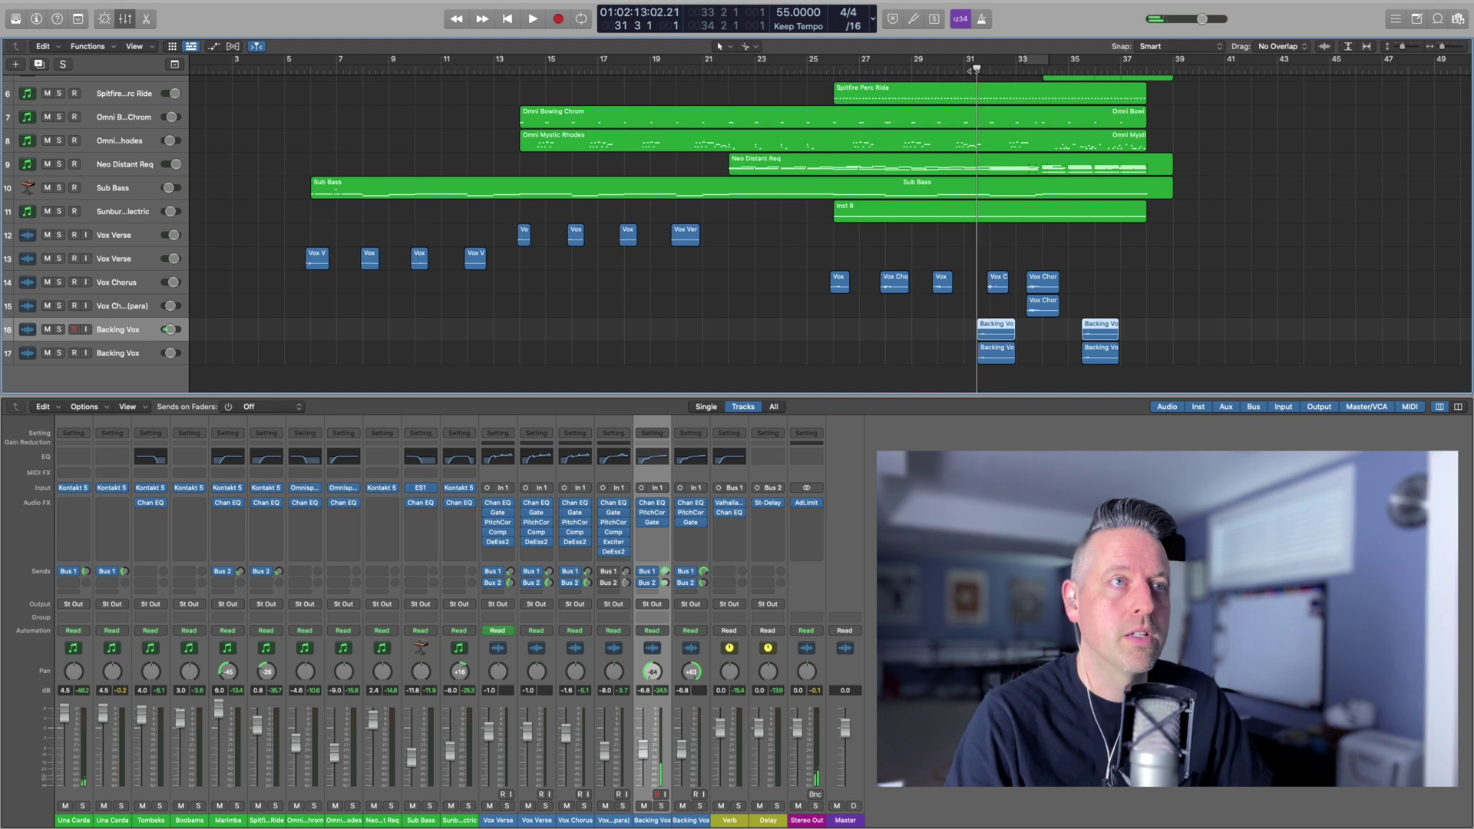
{"action": "left_click", "coordinate": [974, 70]}
{"action": "left_click", "coordinate": [59, 331]}
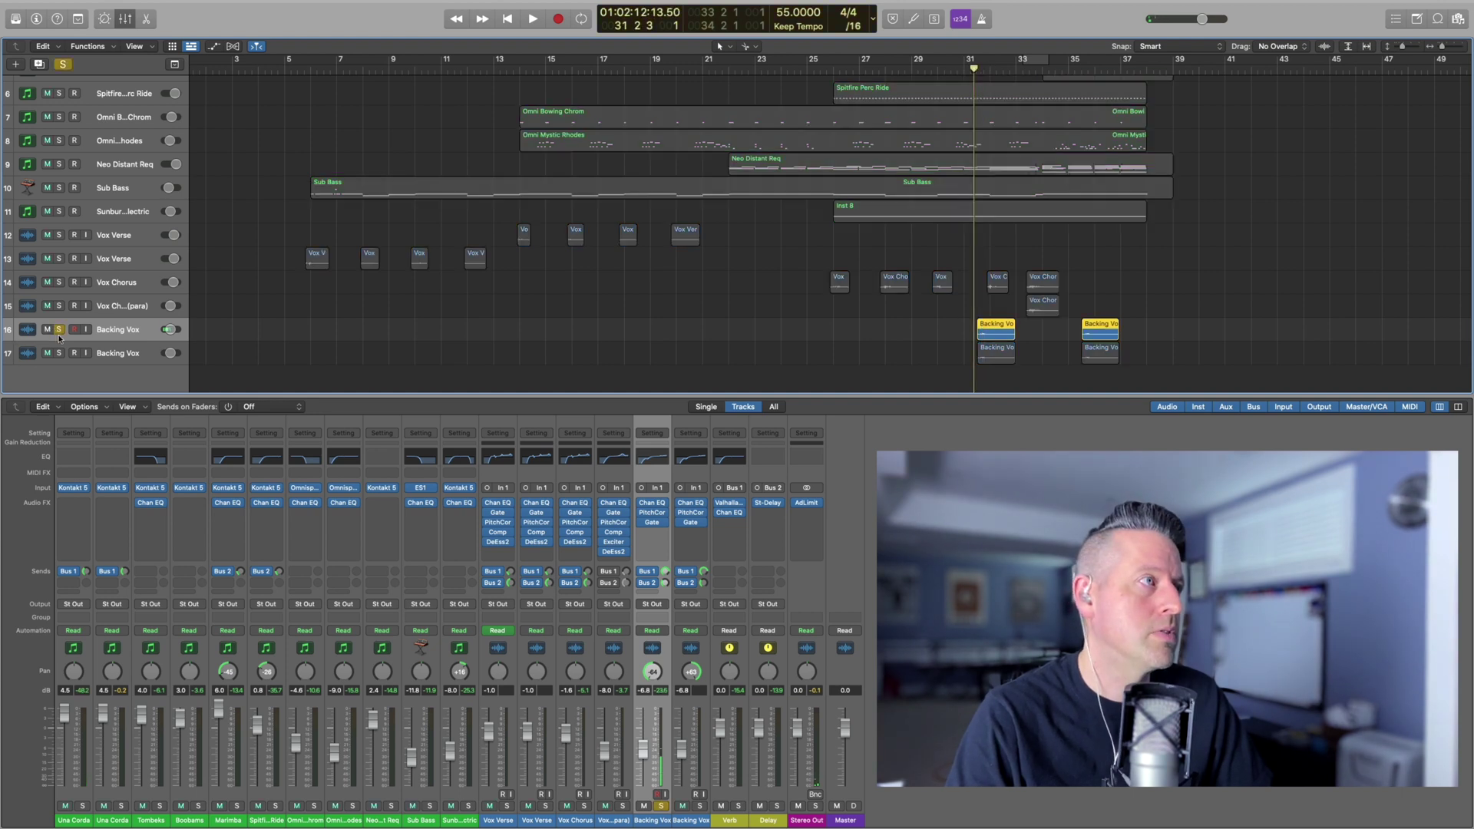
{"action": "key", "text": "space"}
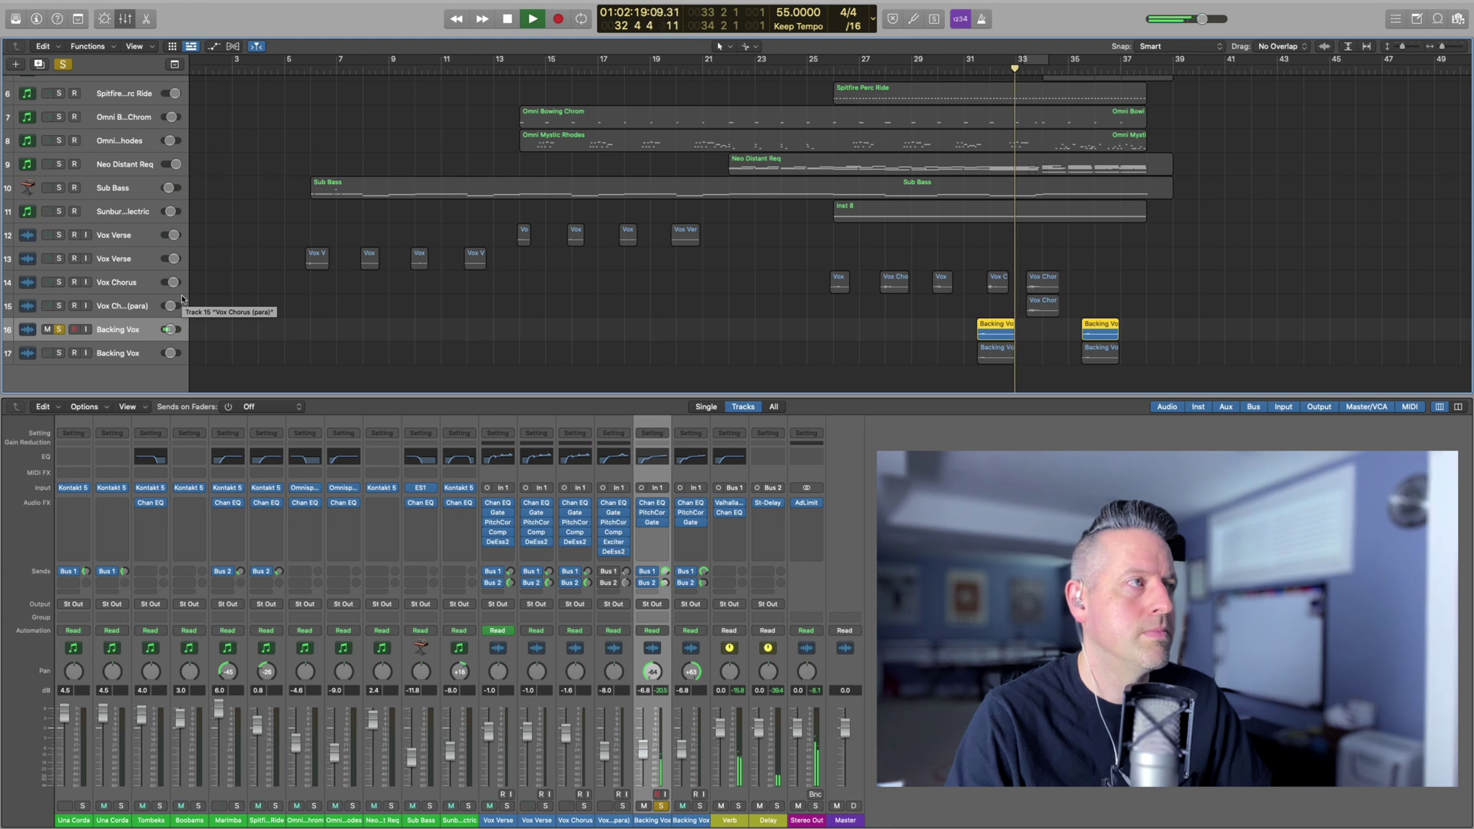
{"action": "key", "text": "space"}
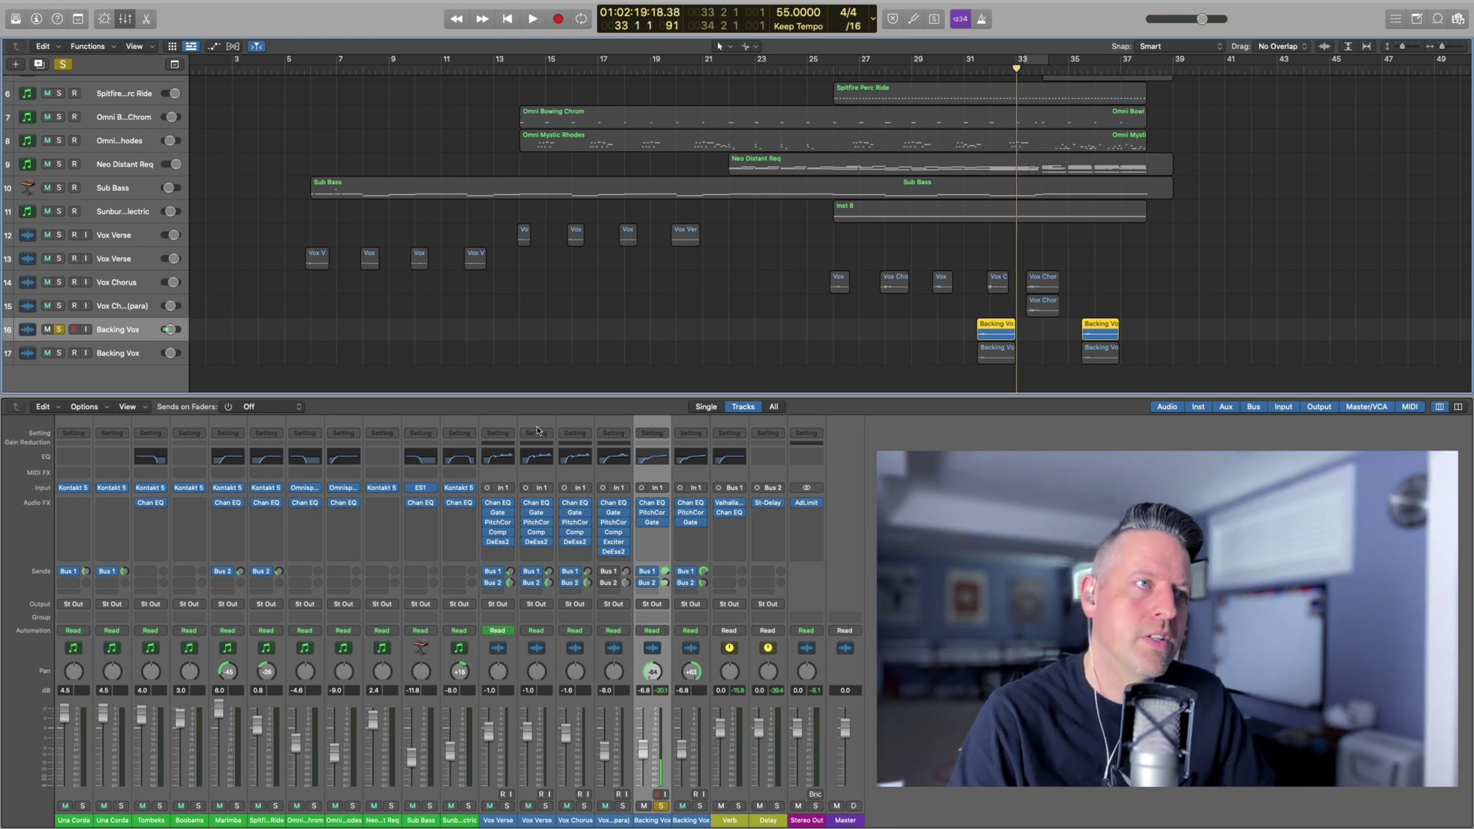
Return the playhead to just before the bar 31 backing vocals, select the lower Backing Vox track (track 17) and unsolo track 16
{"action": "left_click", "coordinate": [982, 68]}
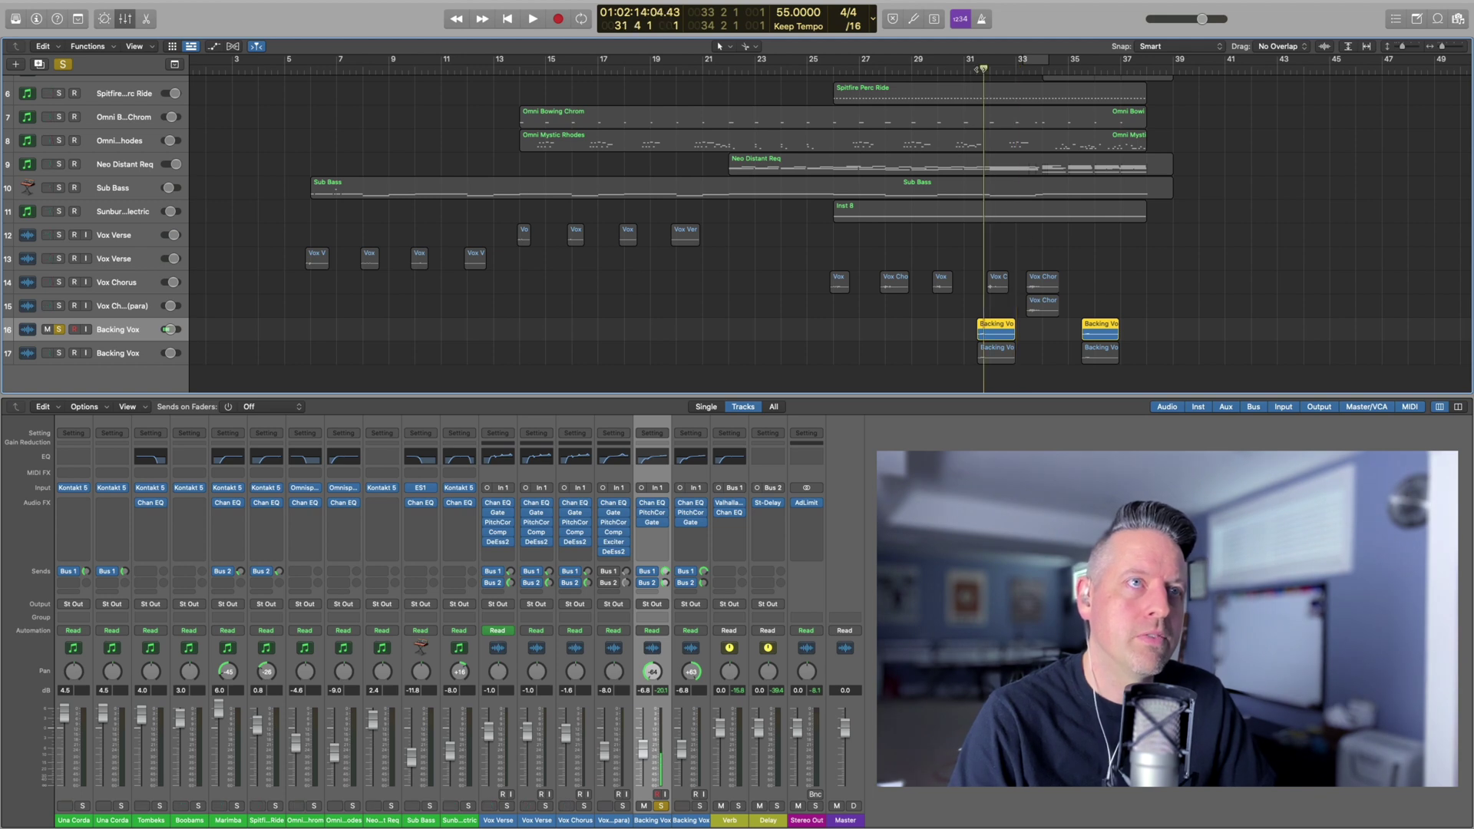
{"action": "left_click_drag", "start_coordinate": [982, 68], "coordinate": [975, 69]}
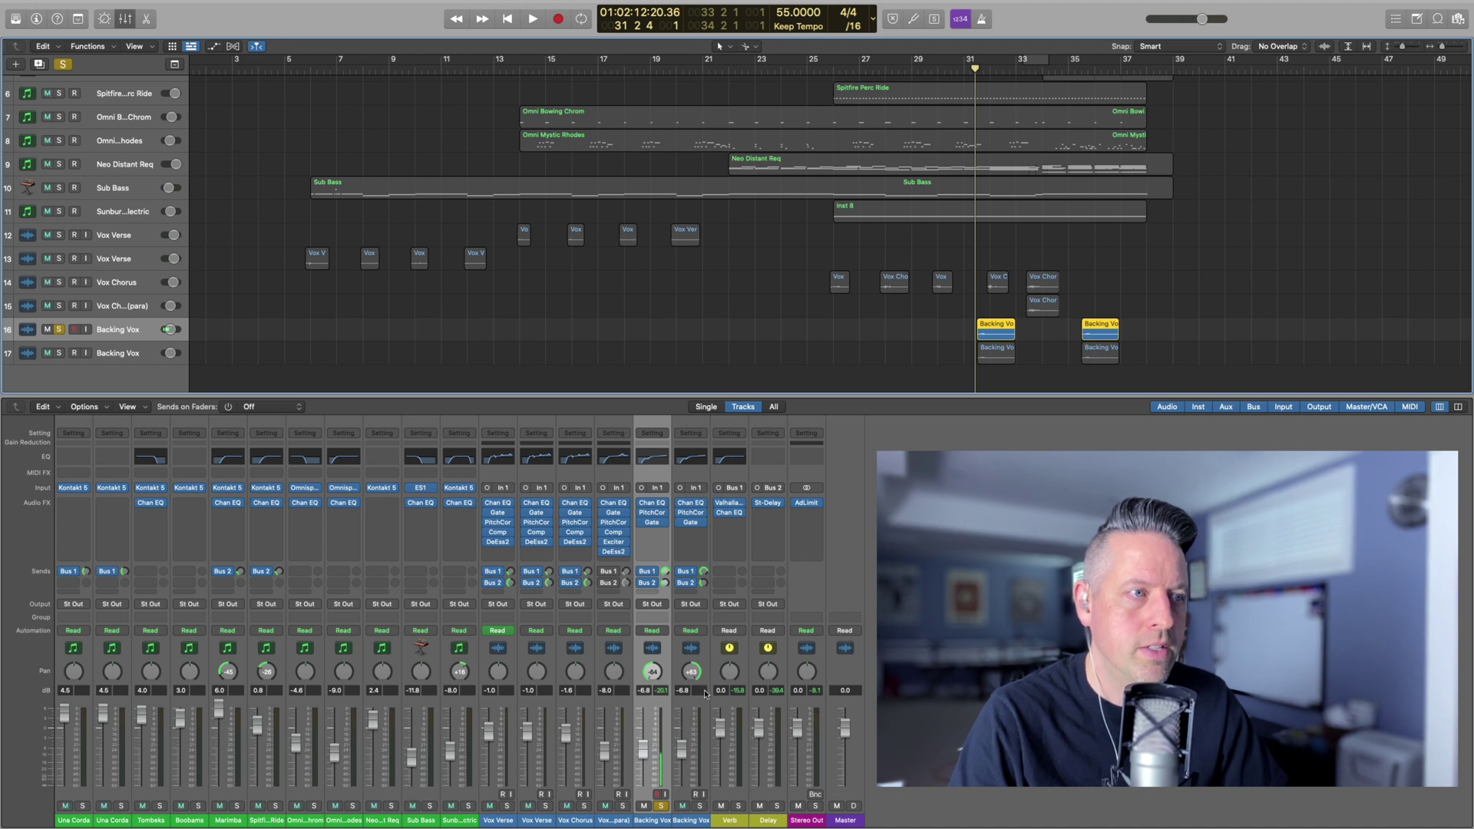
{"action": "left_click", "coordinate": [121, 351]}
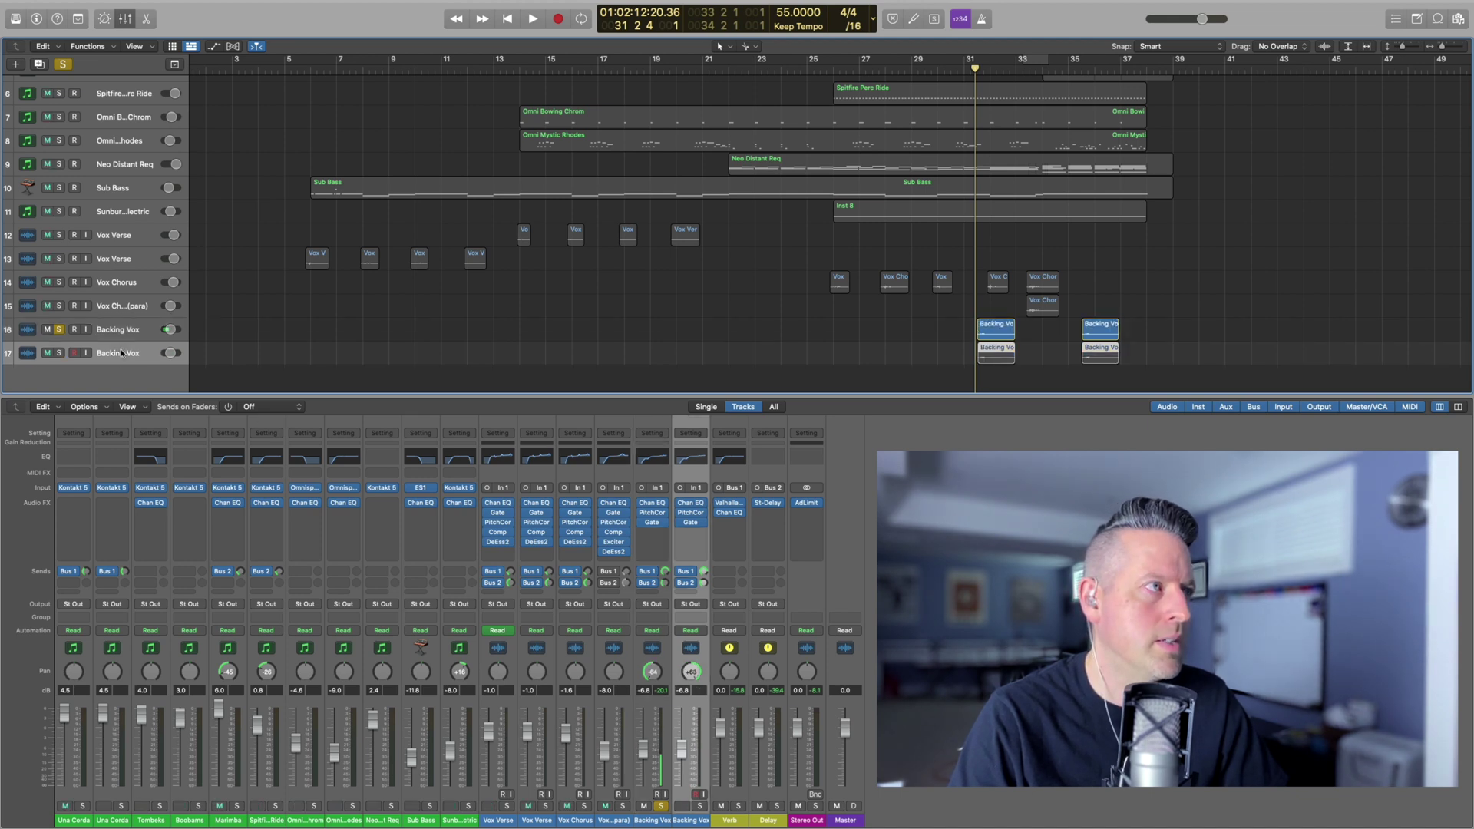
{"action": "left_click", "coordinate": [58, 329]}
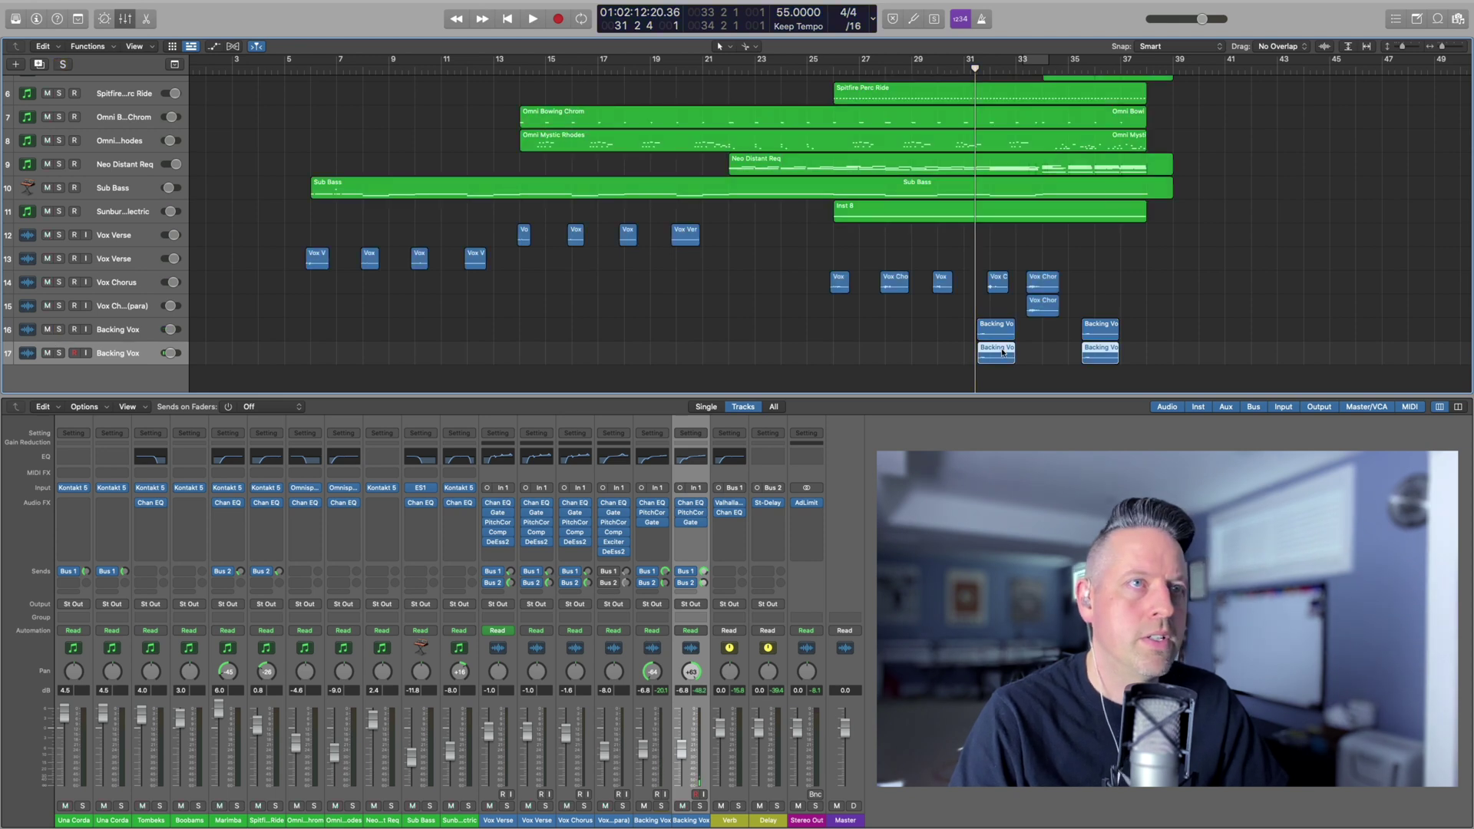
Show Flex in the tracks area and open the first region of Backing Vox track 17 in the Flex Pitch editor
{"action": "left_click", "coordinate": [231, 46]}
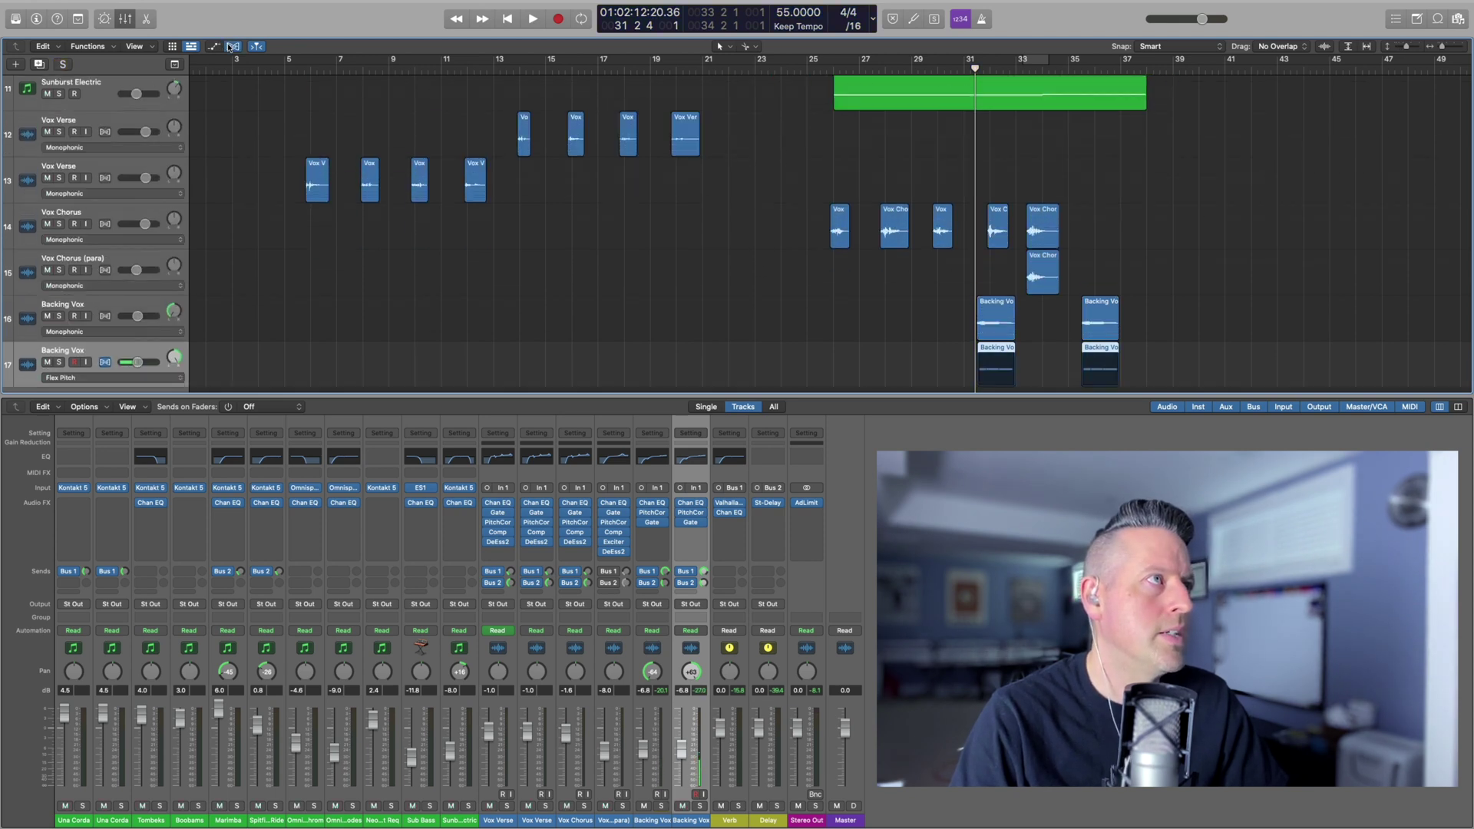
{"action": "double_click", "coordinate": [1002, 363]}
{"action": "scroll", "coordinate": [748, 552], "scroll_direction": "up", "scroll_amount": 5}
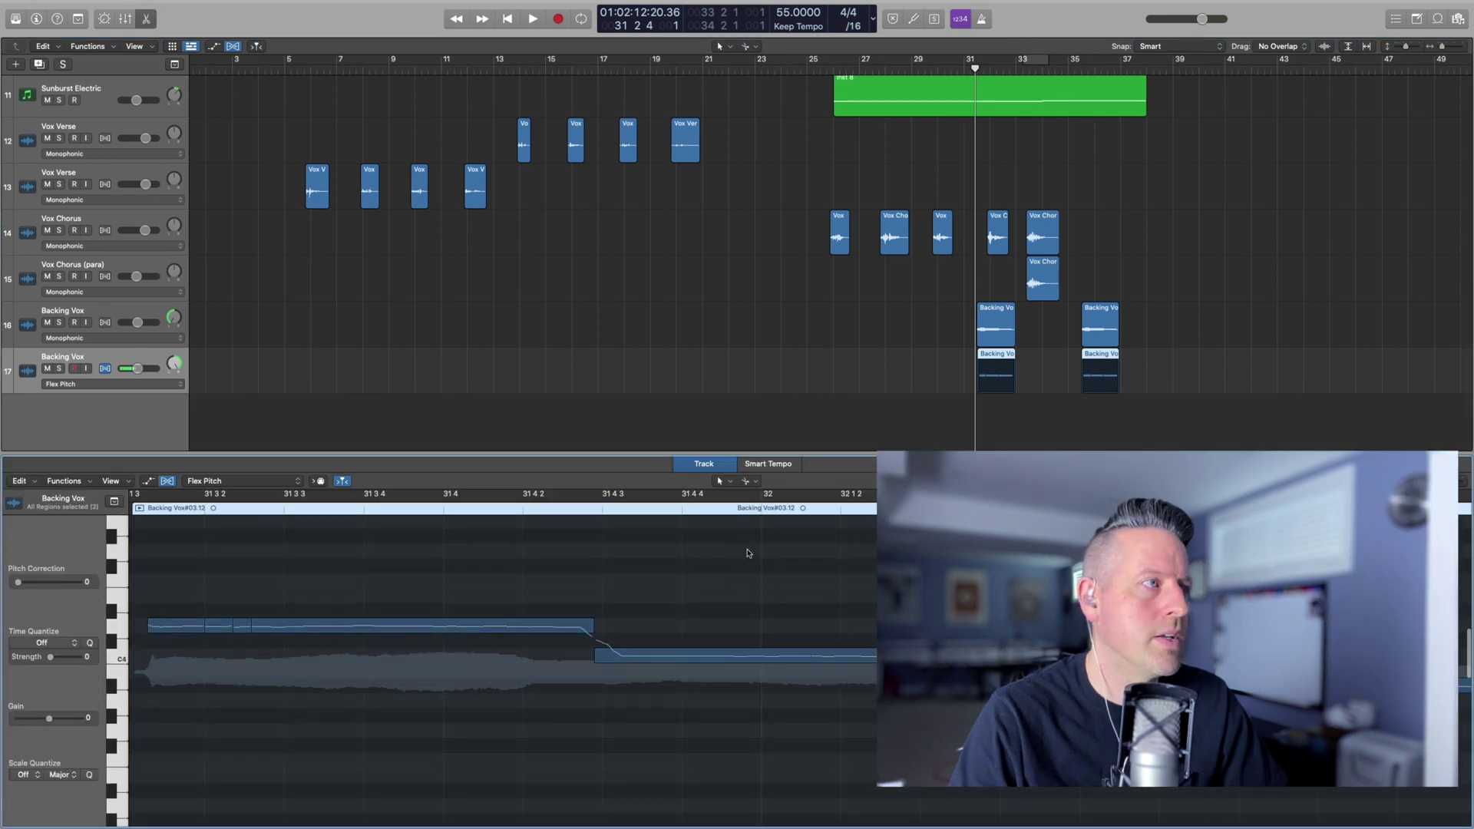
Examine the Flex Pitch notes of the Backing Vox region across bars 31 and 32
{"action": "scroll", "coordinate": [749, 553], "scroll_direction": "down", "scroll_amount": 5}
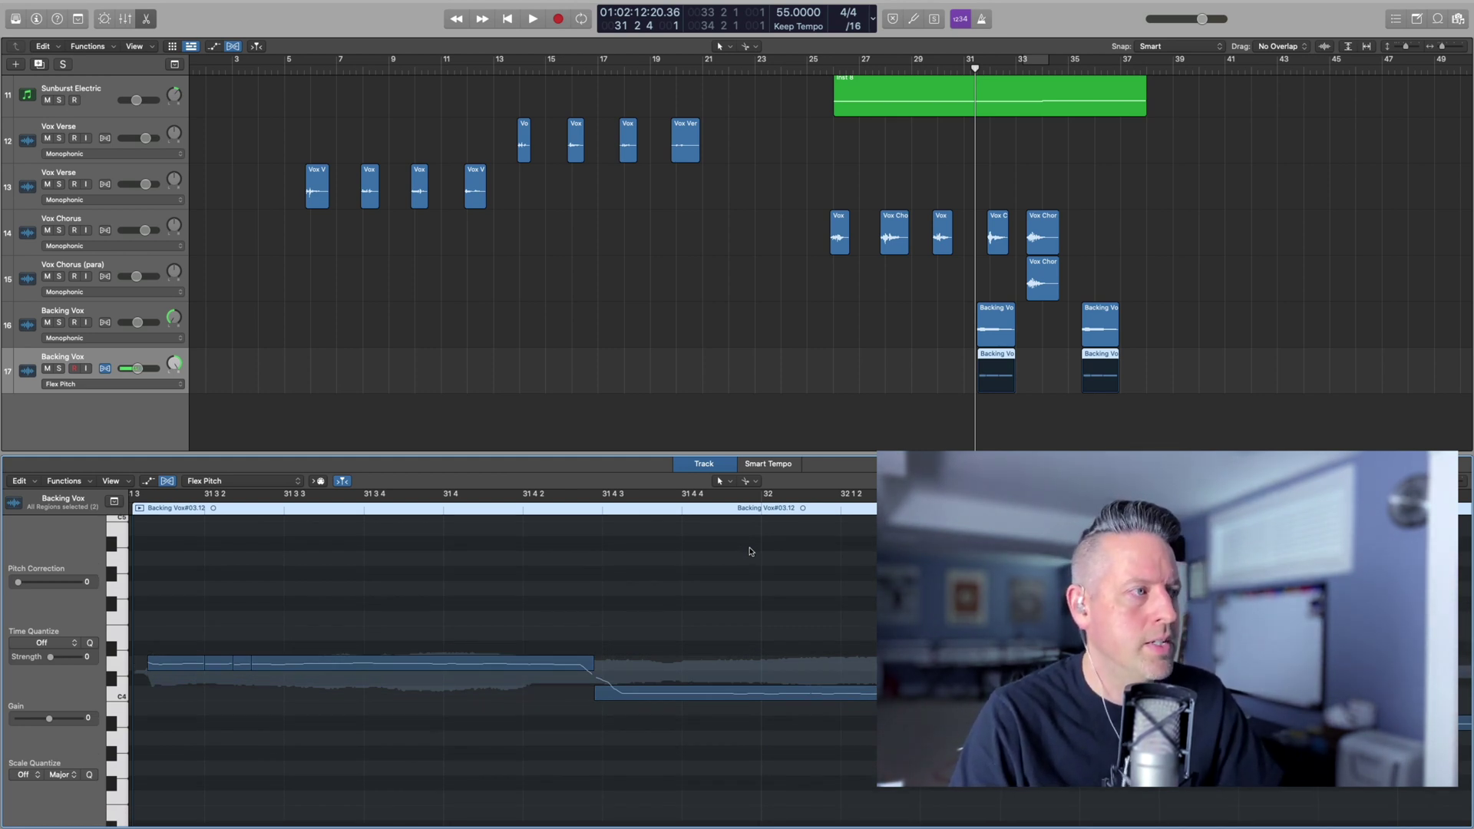
{"action": "scroll", "coordinate": [681, 560], "scroll_direction": "left", "scroll_amount": 3}
{"action": "scroll", "coordinate": [681, 561], "scroll_direction": "down", "scroll_amount": 4}
{"action": "scroll", "coordinate": [681, 561], "scroll_direction": "up", "scroll_amount": 4}
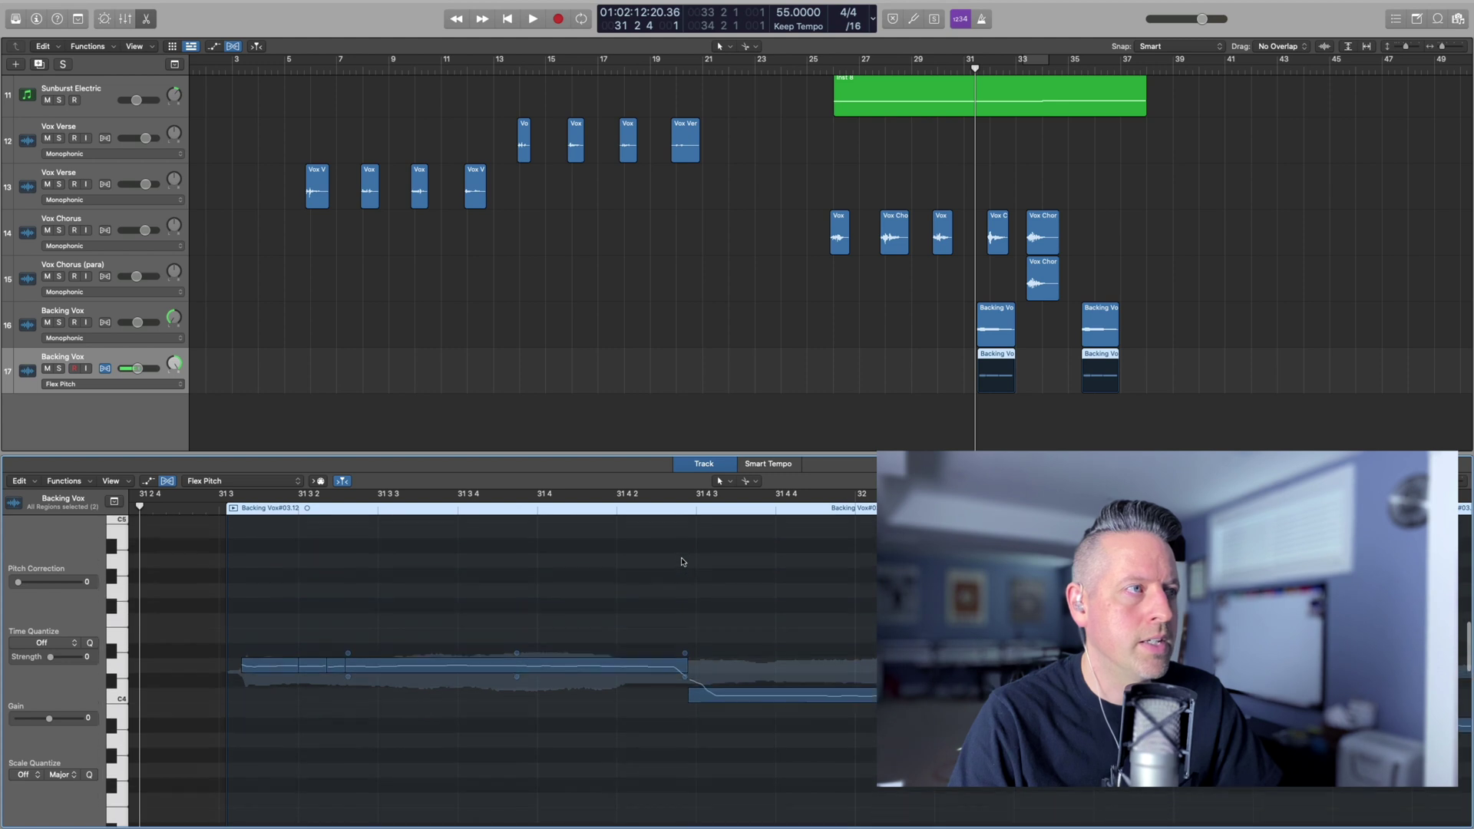
{"action": "scroll", "coordinate": [606, 547], "scroll_direction": "right", "scroll_amount": 4}
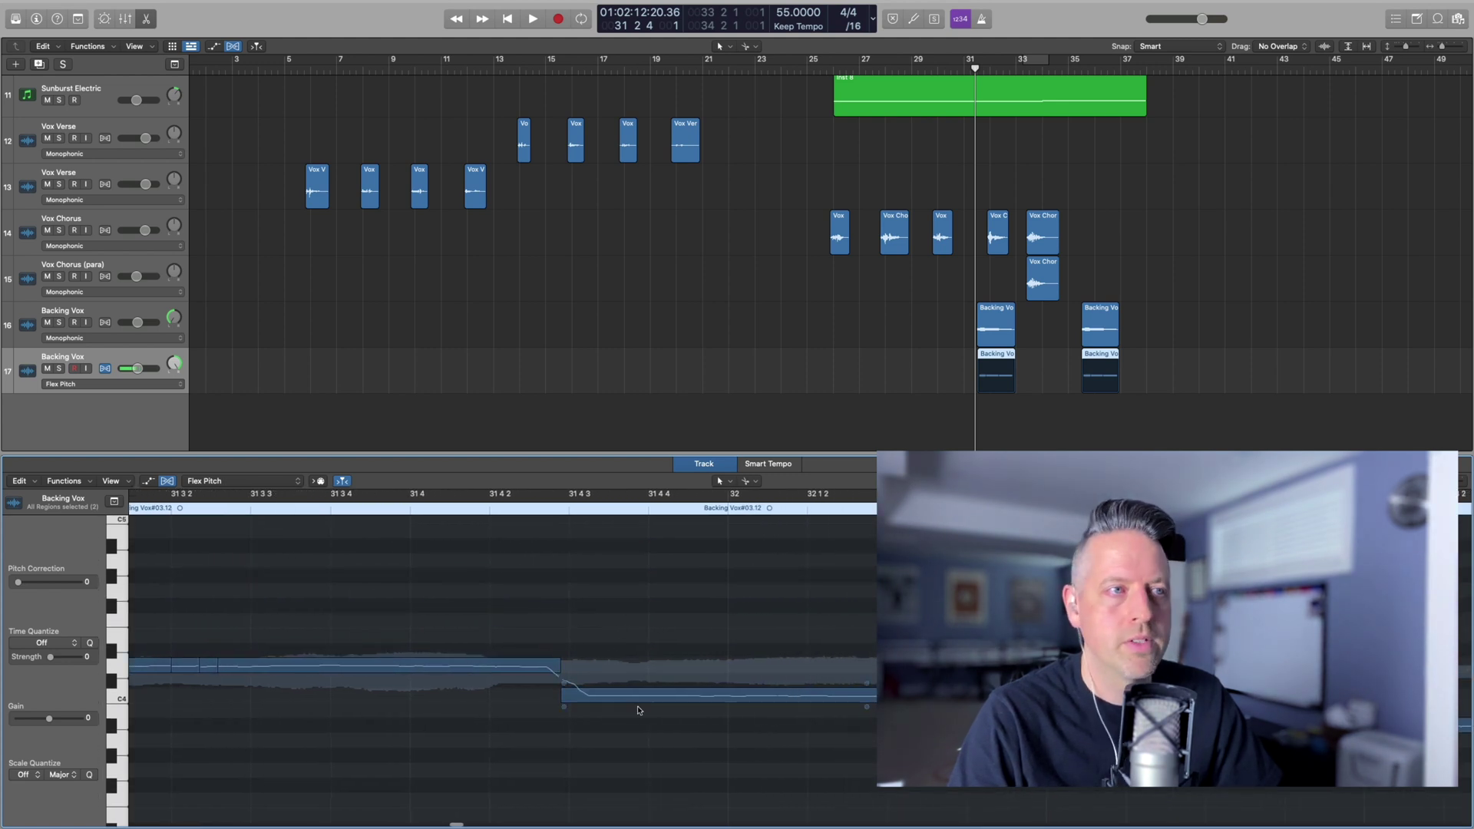
{"action": "scroll", "coordinate": [638, 710], "scroll_direction": "up", "scroll_amount": 1}
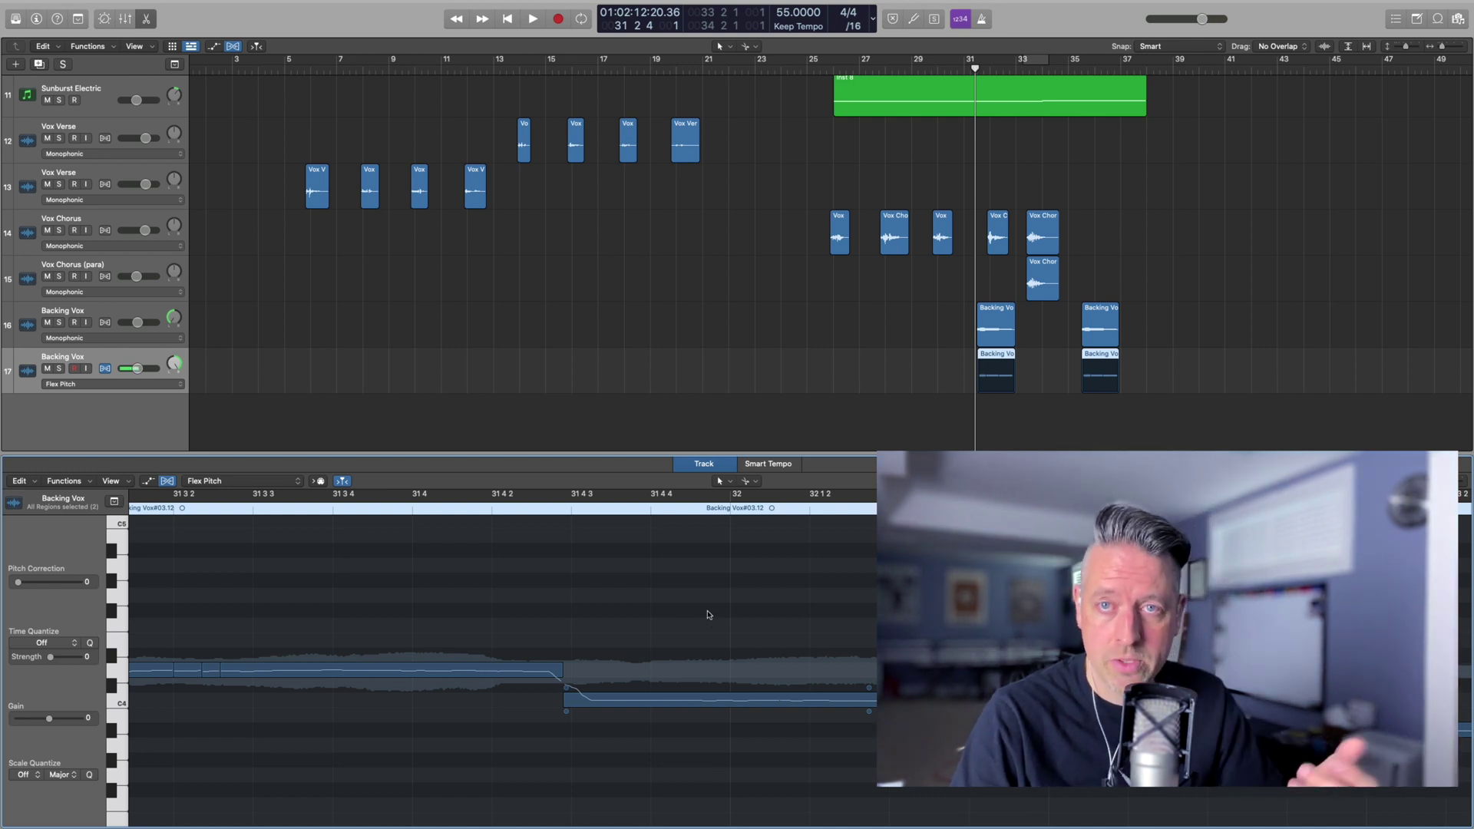
{"action": "scroll", "coordinate": [708, 614], "scroll_direction": "down", "scroll_amount": 1}
{"action": "scroll", "coordinate": [421, 564], "scroll_direction": "right", "scroll_amount": 2}
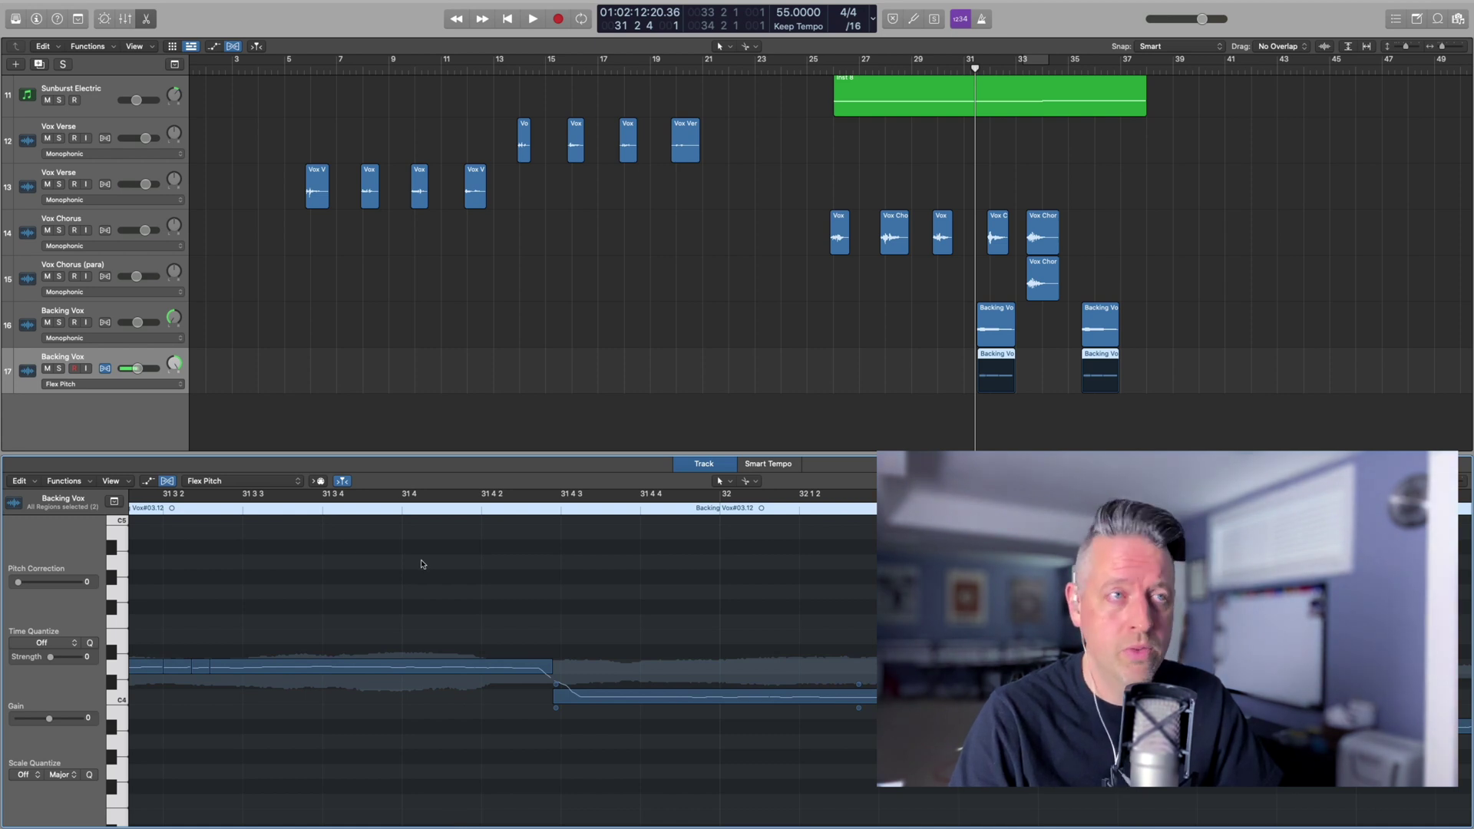
Bring back the mixer, solo both Backing Vox tracks (16 and 17), and play them together from bar 31
{"action": "key", "text": "x"}
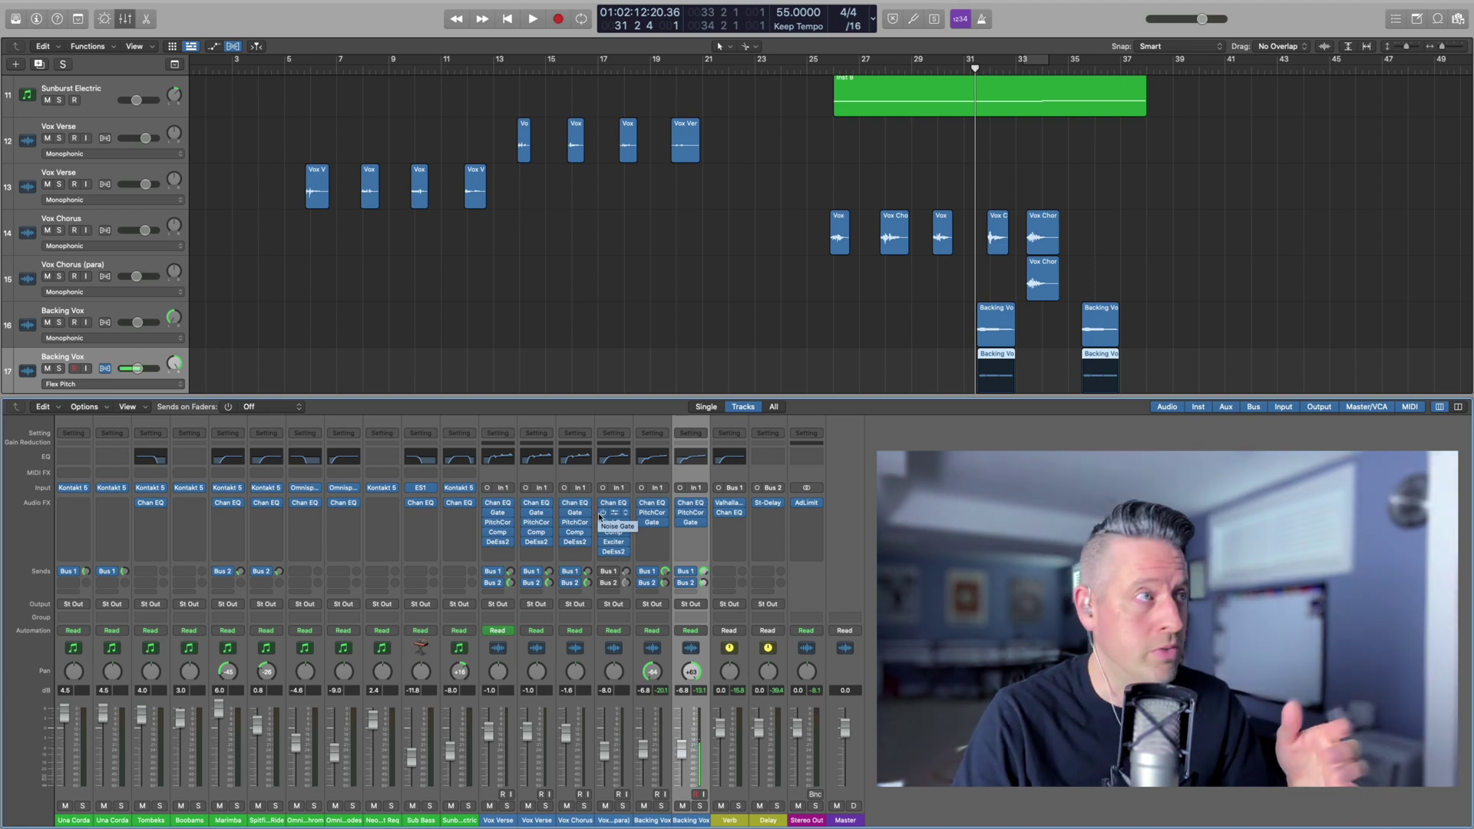
{"action": "left_click", "coordinate": [60, 322]}
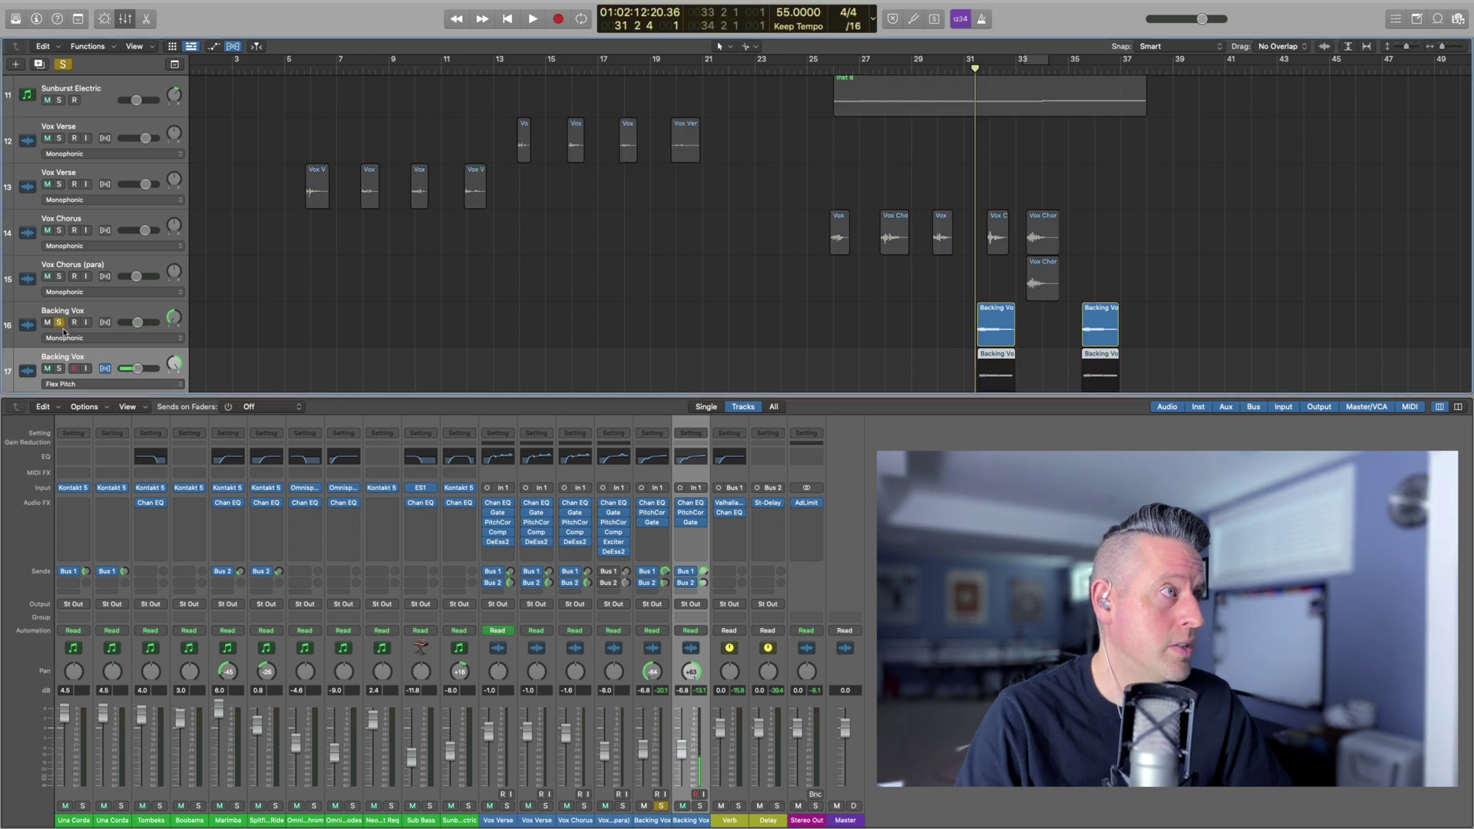
{"action": "left_click", "coordinate": [59, 369]}
{"action": "key", "text": "space"}
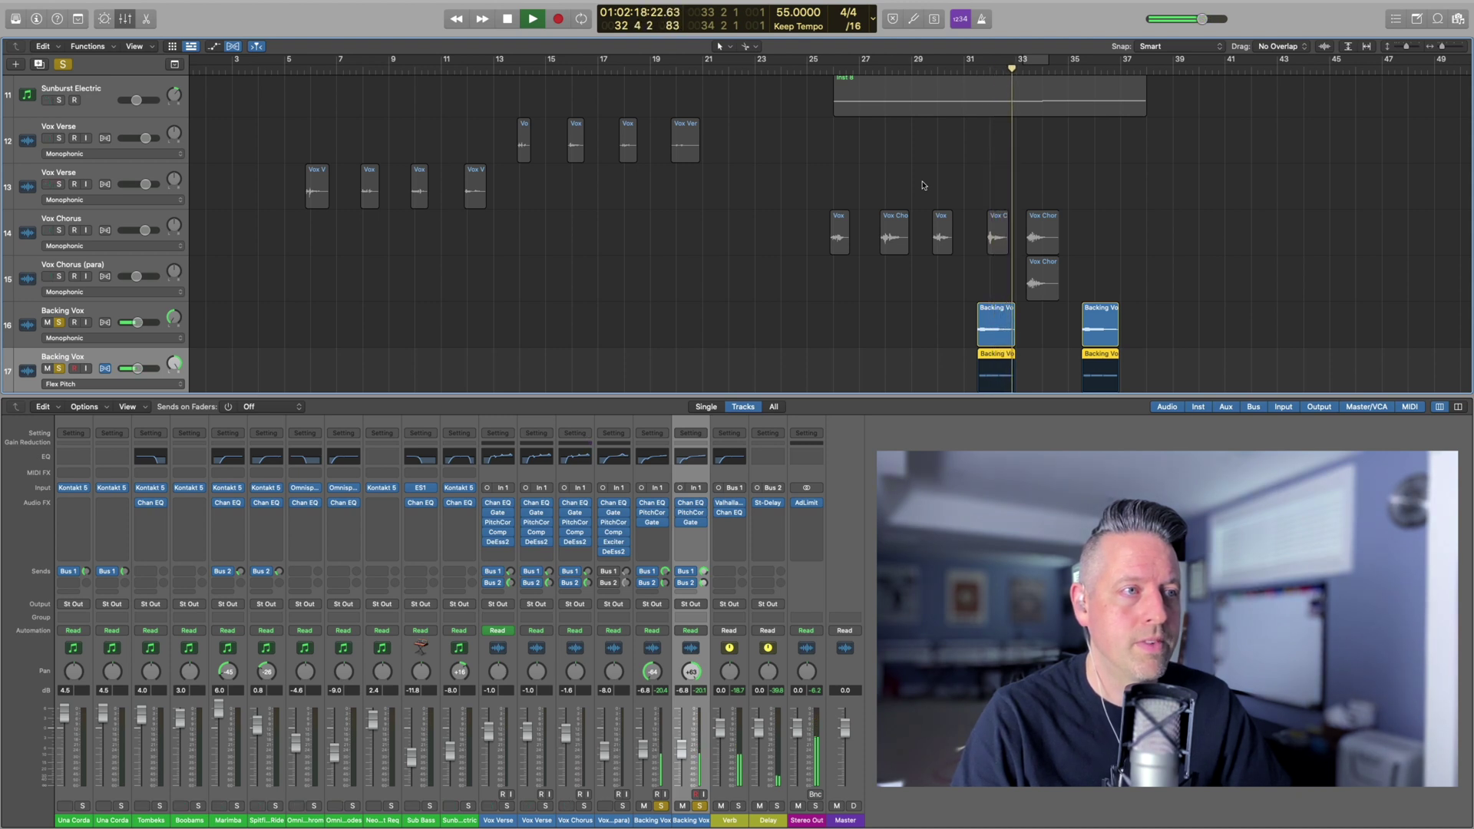
{"action": "key", "text": "space"}
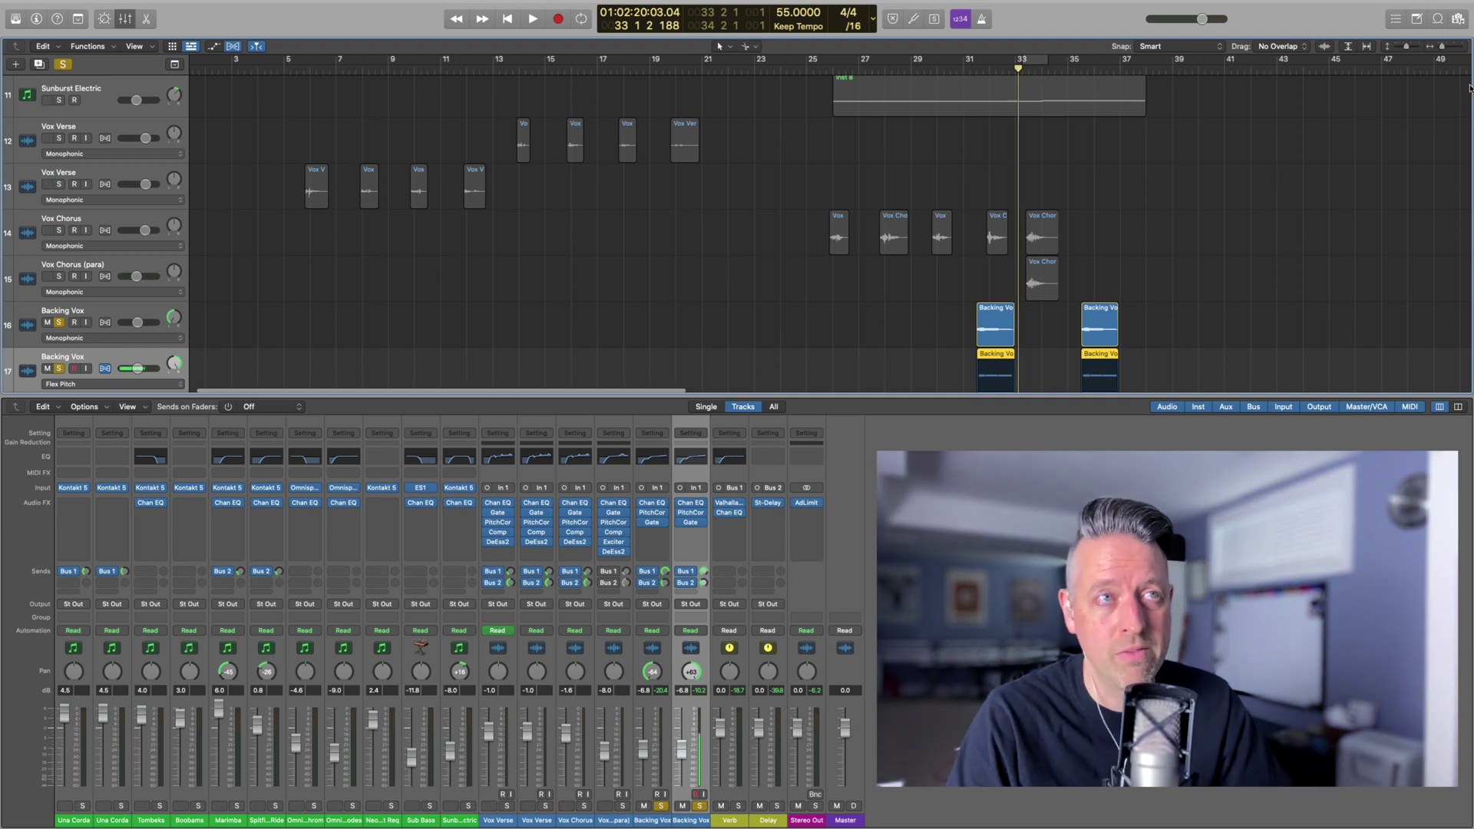
Review the first region of the lower Backing Vox track in the Flex Pitch editor again, and return to the mixer
{"action": "scroll", "coordinate": [753, 345], "scroll_direction": "right", "scroll_amount": 1}
{"action": "scroll", "coordinate": [752, 345], "scroll_direction": "down", "scroll_amount": 1}
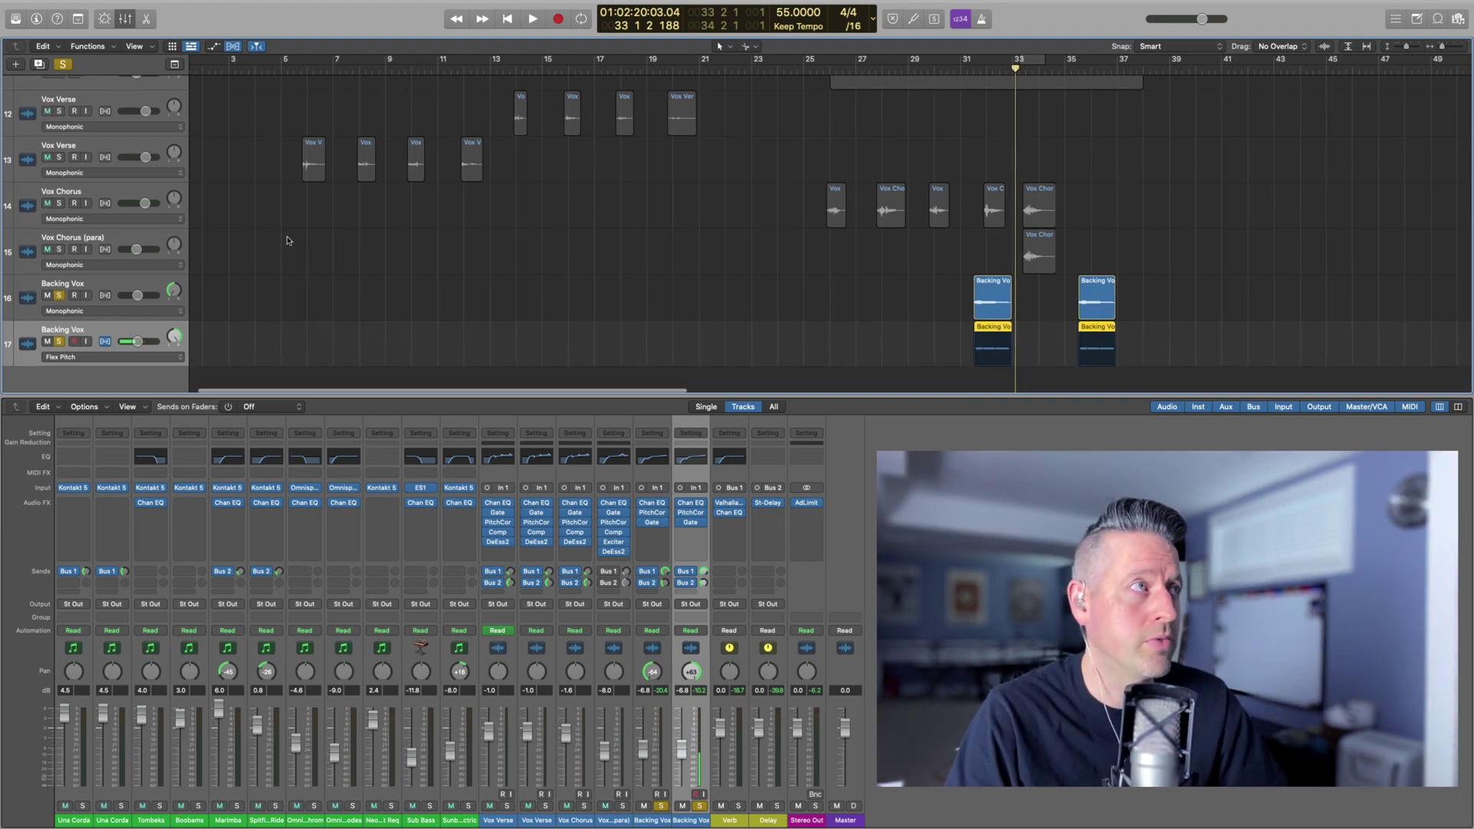
{"action": "scroll", "coordinate": [286, 230], "scroll_direction": "right", "scroll_amount": 1}
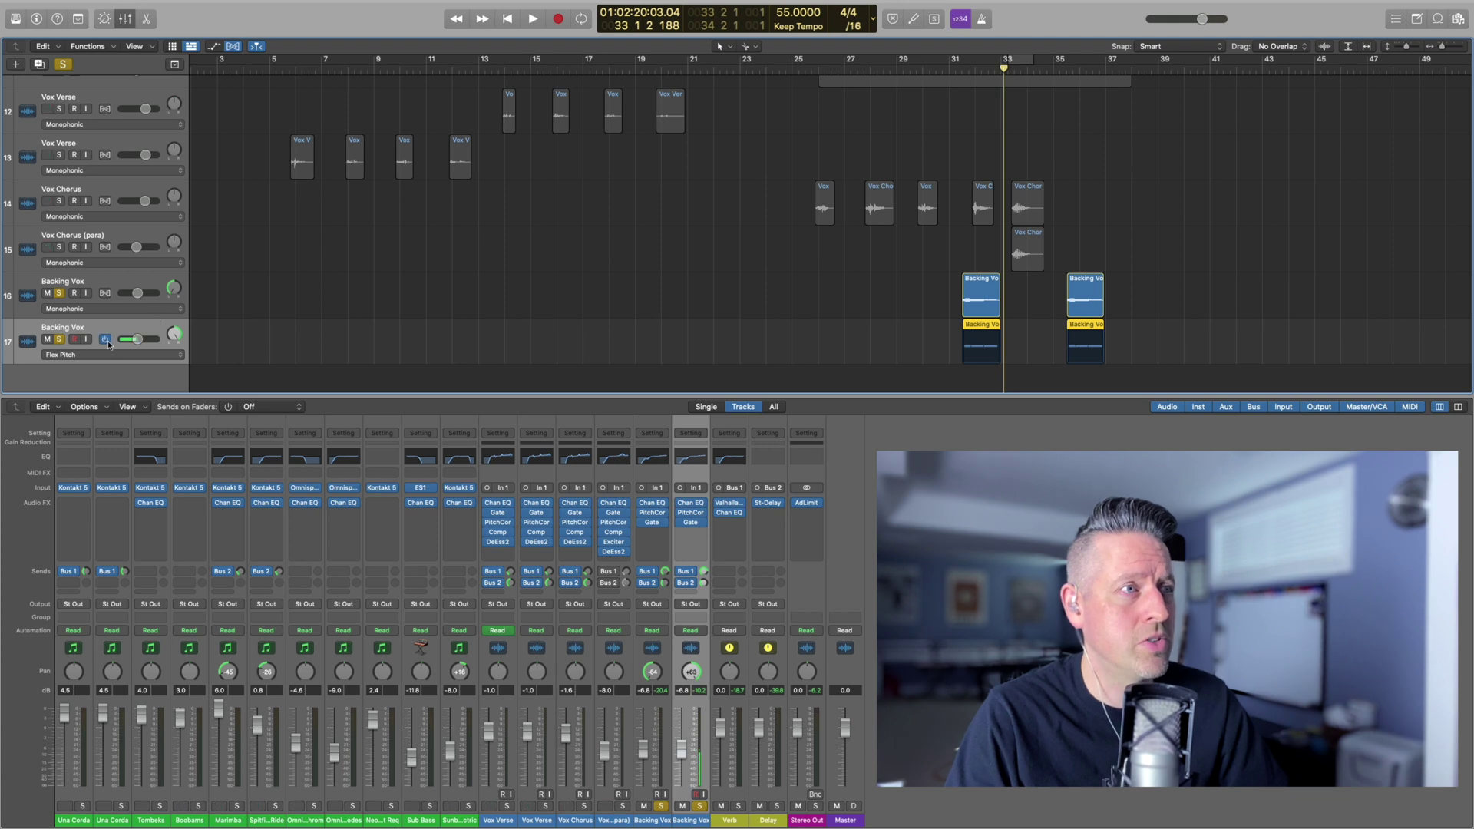
{"action": "double_click", "coordinate": [989, 336]}
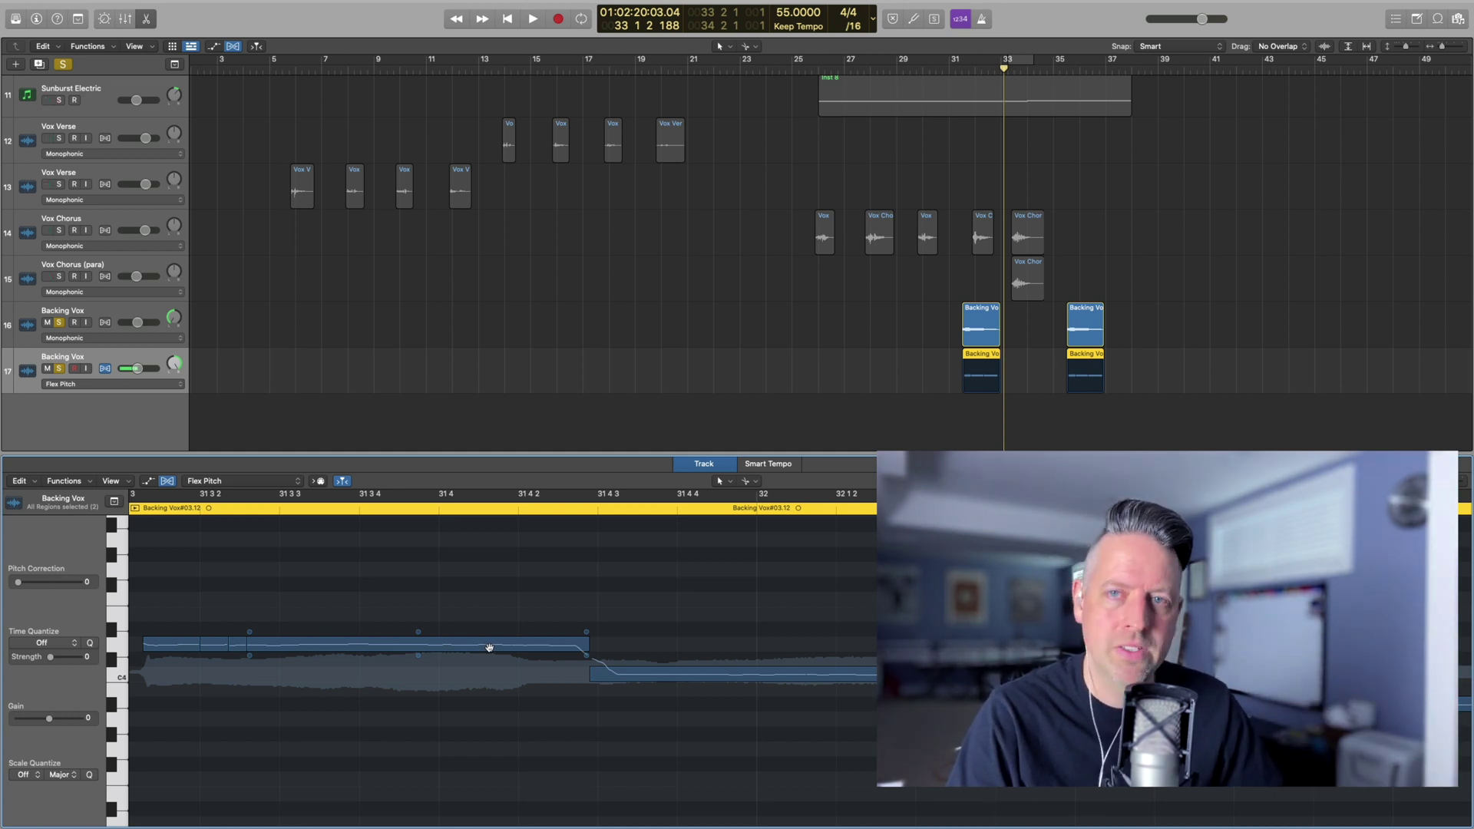
{"action": "key", "text": "x"}
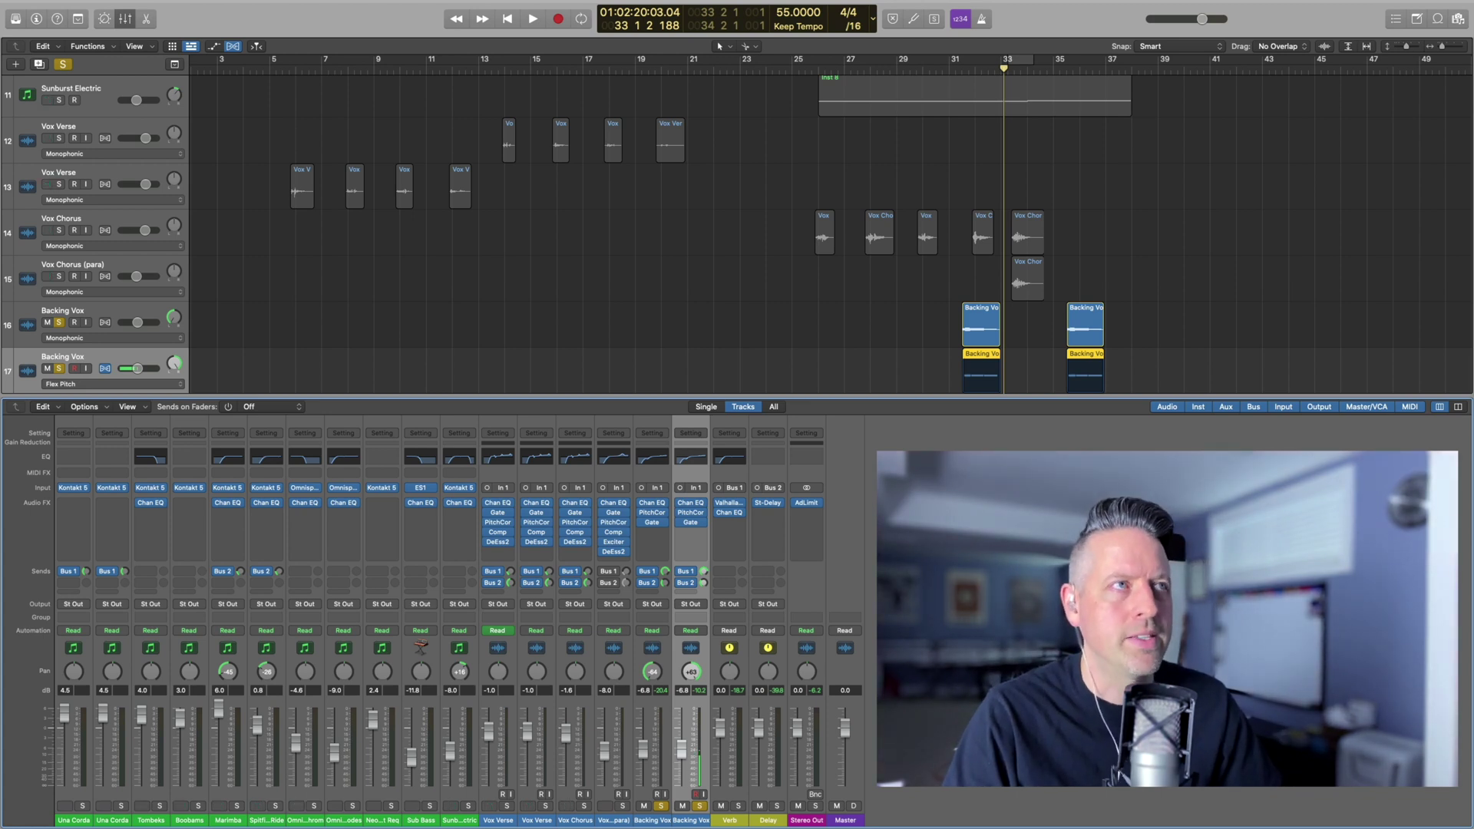
Clear all track solos, play the full mix from the start of the song through its end, and stop playback
{"action": "left_click", "coordinate": [60, 65]}
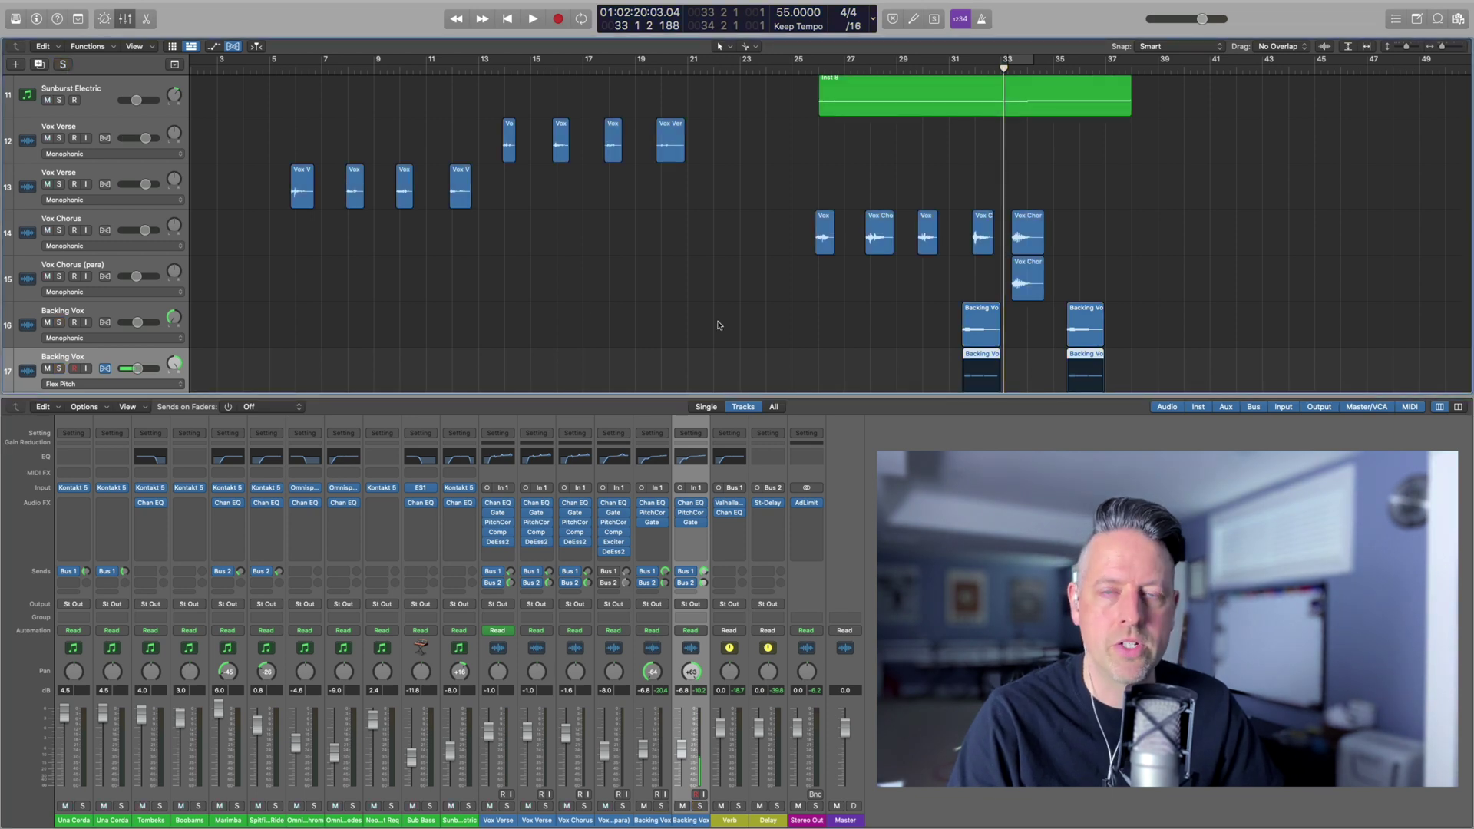
{"action": "key", "text": "Return"}
{"action": "key", "text": "space"}
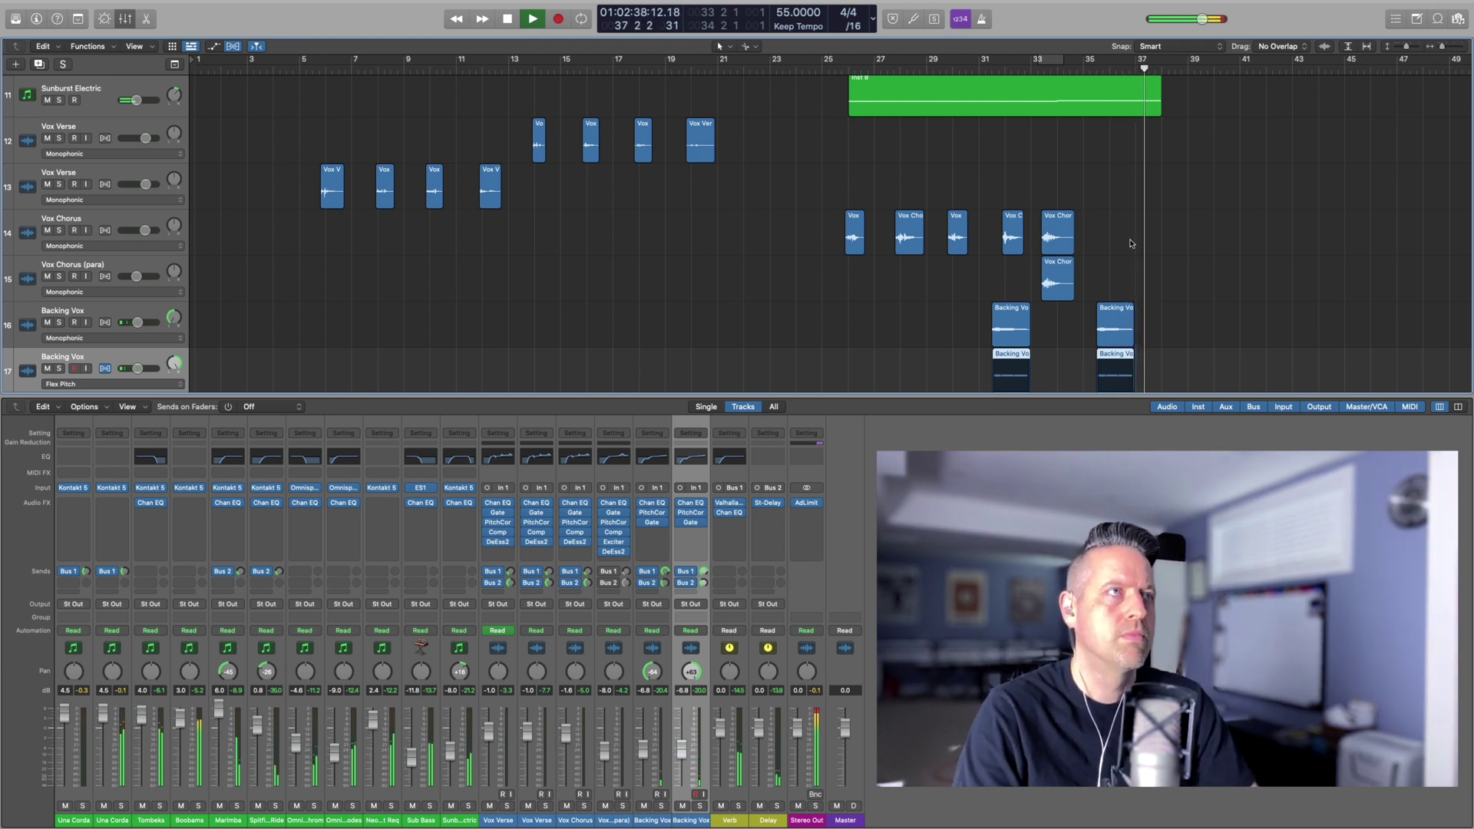
{"action": "left_click", "coordinate": [508, 19]}
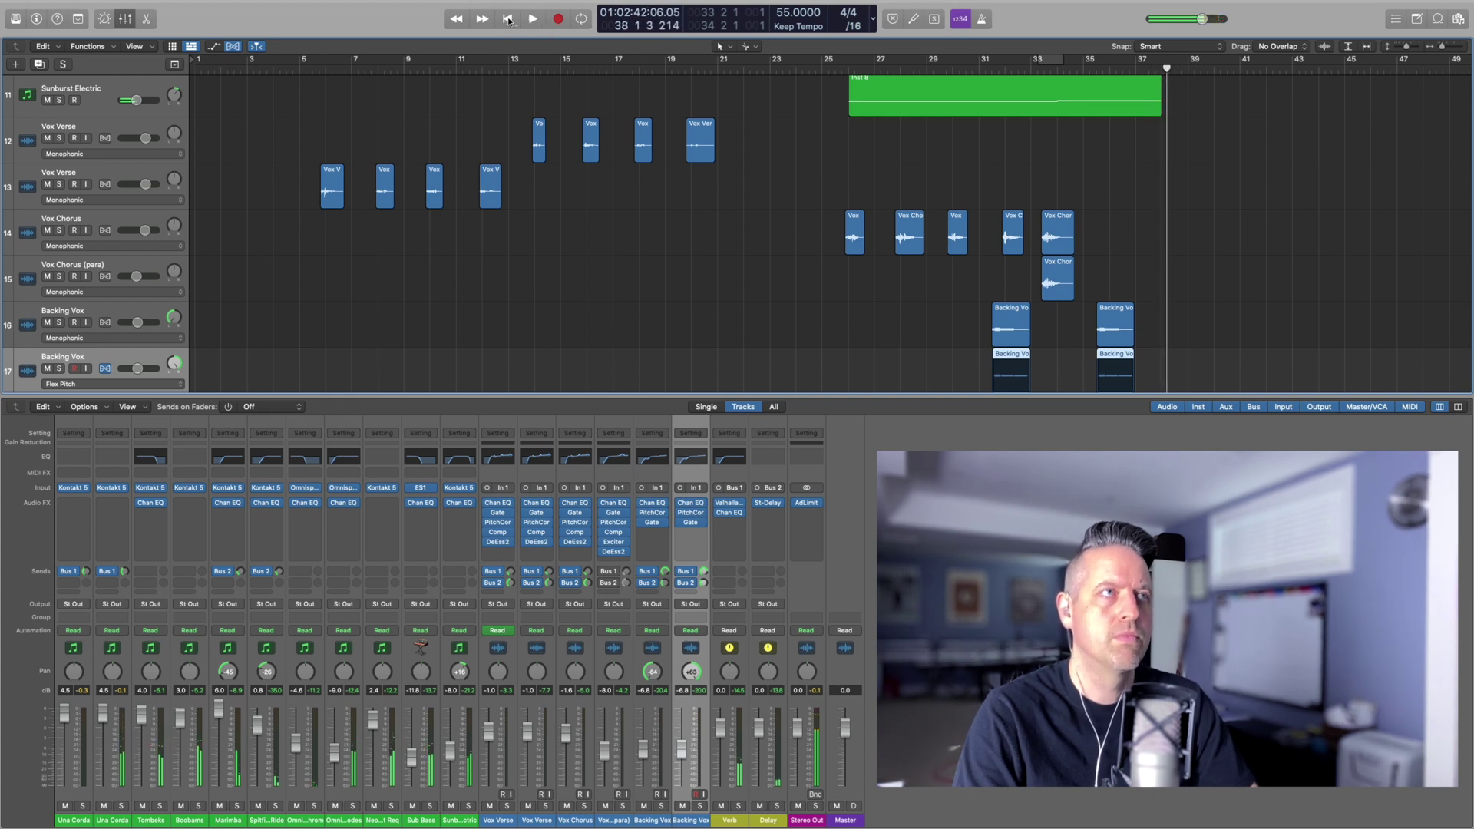